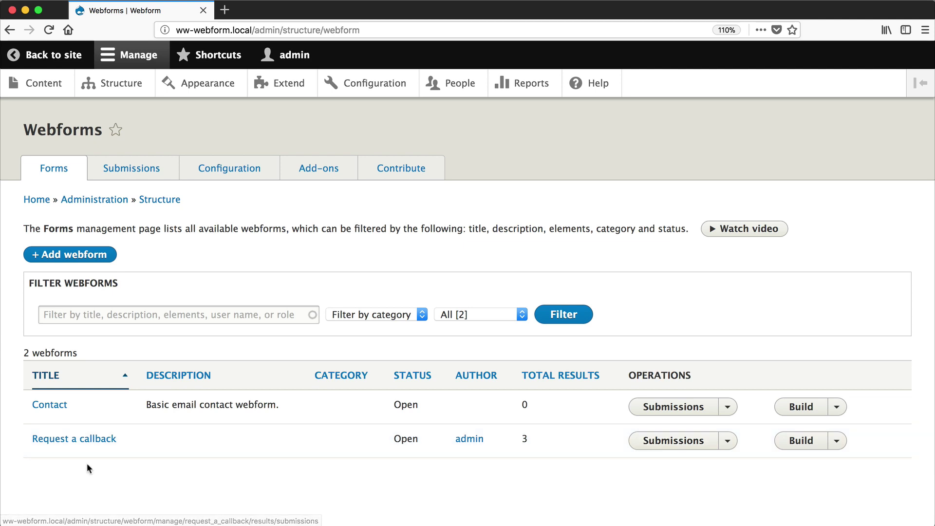
Step: Open the Request a callback webform's Results and browse its 3 submissions
{"action": "left_click", "coordinate": [86, 443]}
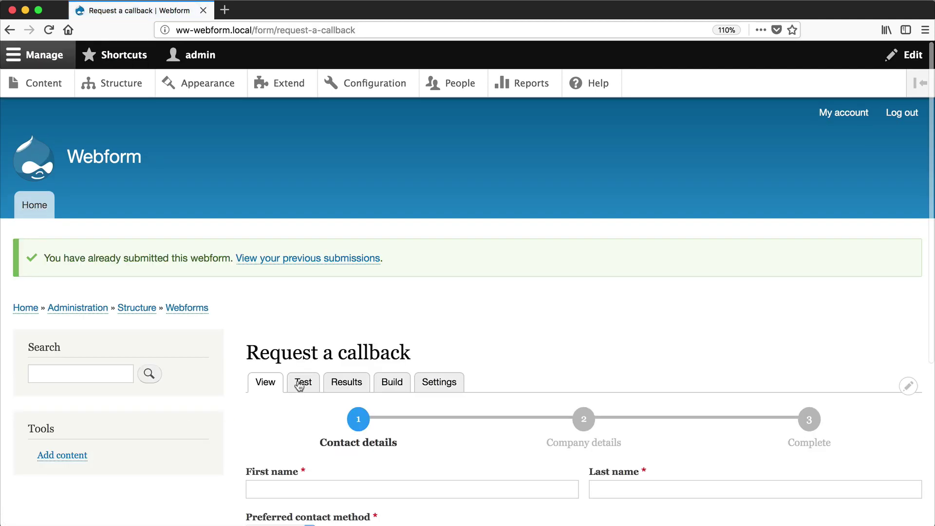
{"action": "left_click", "coordinate": [346, 382]}
{"action": "scroll", "coordinate": [322, 304], "scroll_direction": "down", "scroll_amount": 2}
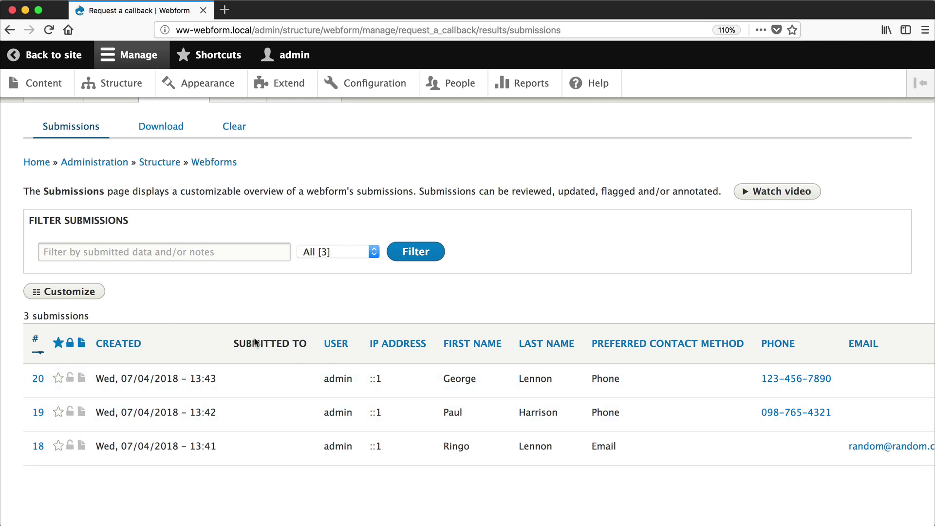
{"action": "scroll", "coordinate": [324, 377], "scroll_direction": "right", "scroll_amount": 4}
{"action": "scroll", "coordinate": [325, 377], "scroll_direction": "right", "scroll_amount": 15}
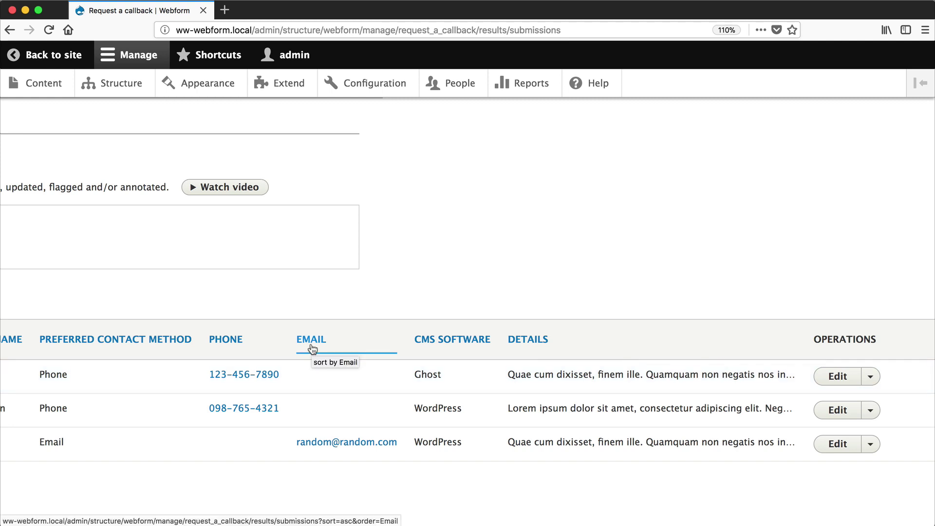
{"action": "scroll", "coordinate": [312, 348], "scroll_direction": "left", "scroll_amount": 19}
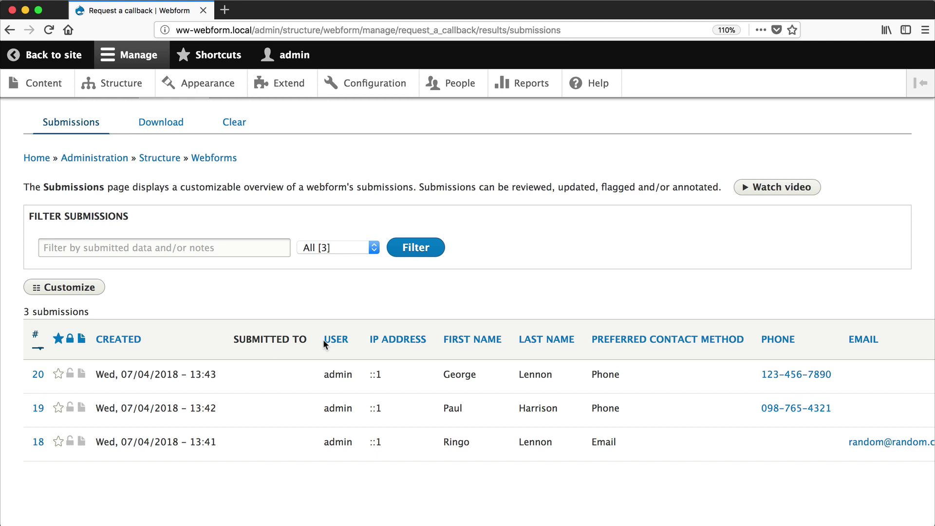
Step: Hide the Submitted to and User columns in the table customization
{"action": "left_click", "coordinate": [84, 287]}
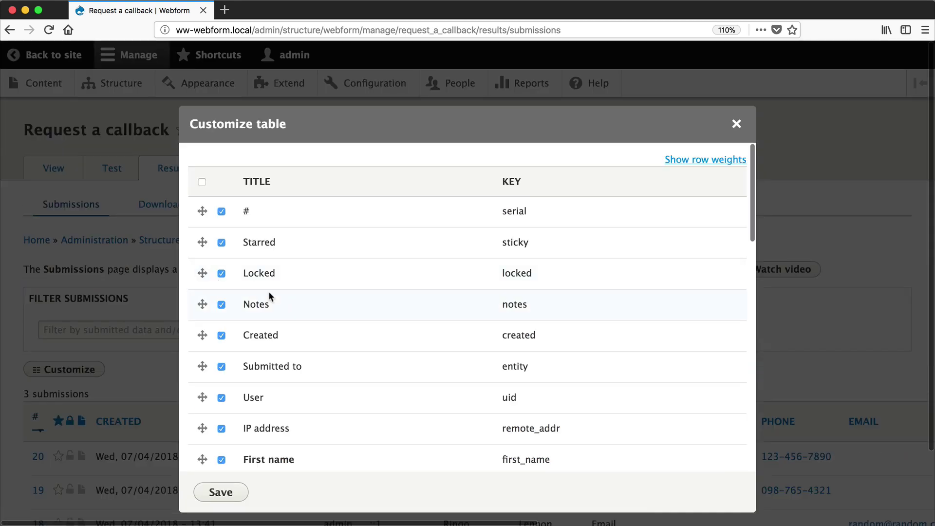
{"action": "scroll", "coordinate": [269, 294], "scroll_direction": "down", "scroll_amount": 5}
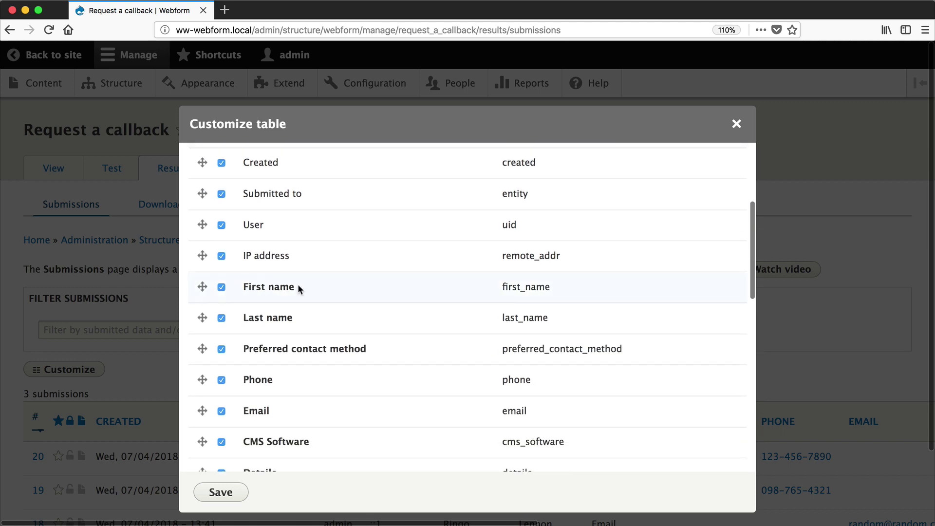
{"action": "scroll", "coordinate": [306, 287], "scroll_direction": "up", "scroll_amount": 5}
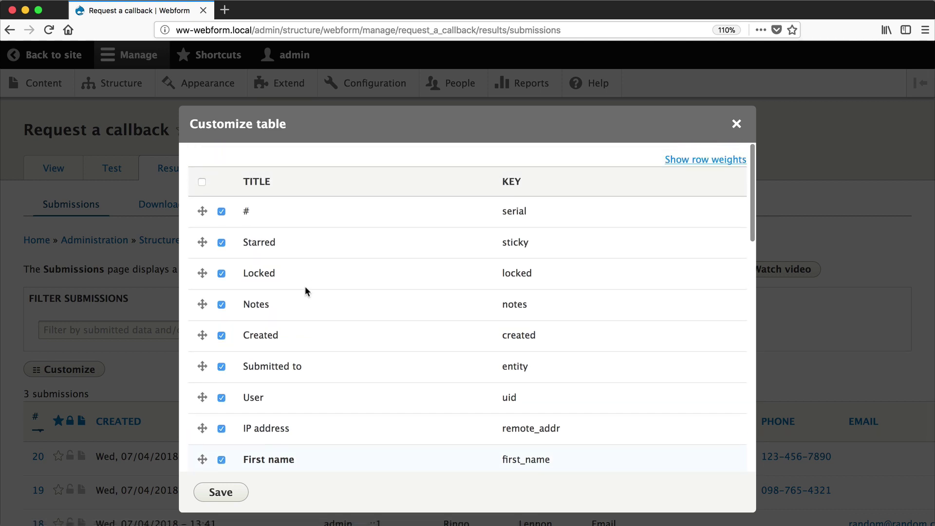
{"action": "scroll", "coordinate": [305, 287], "scroll_direction": "down", "scroll_amount": 2}
{"action": "scroll", "coordinate": [304, 288], "scroll_direction": "up", "scroll_amount": 2}
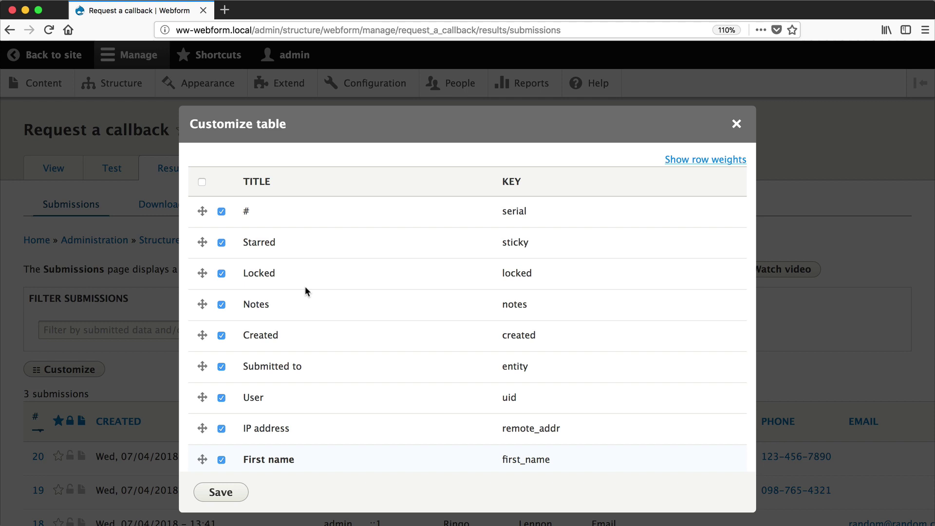
{"action": "left_click", "coordinate": [220, 369]}
{"action": "left_click", "coordinate": [221, 399]}
Step: Sort the table by Created, descending, and save the customized layout
{"action": "scroll", "coordinate": [234, 306], "scroll_direction": "down", "scroll_amount": 10}
{"action": "scroll", "coordinate": [234, 310], "scroll_direction": "down", "scroll_amount": 2}
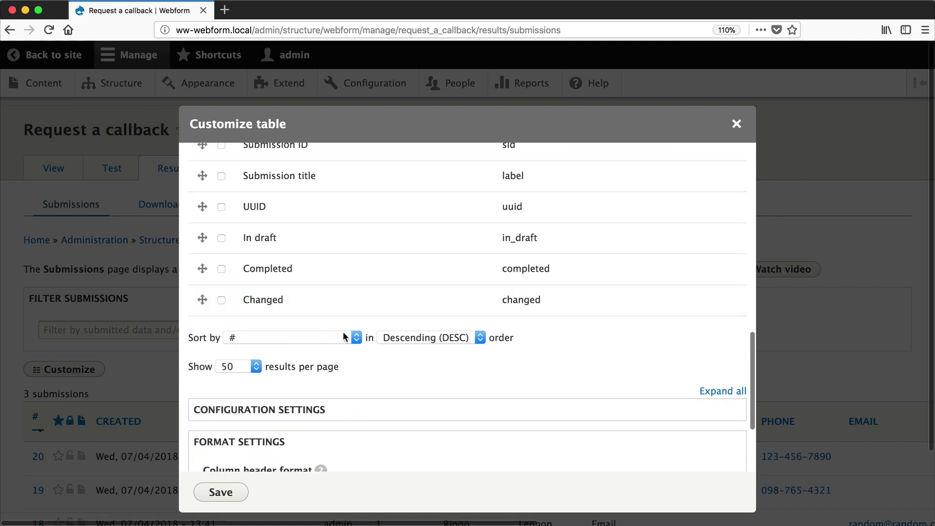
{"action": "left_click", "coordinate": [254, 336]}
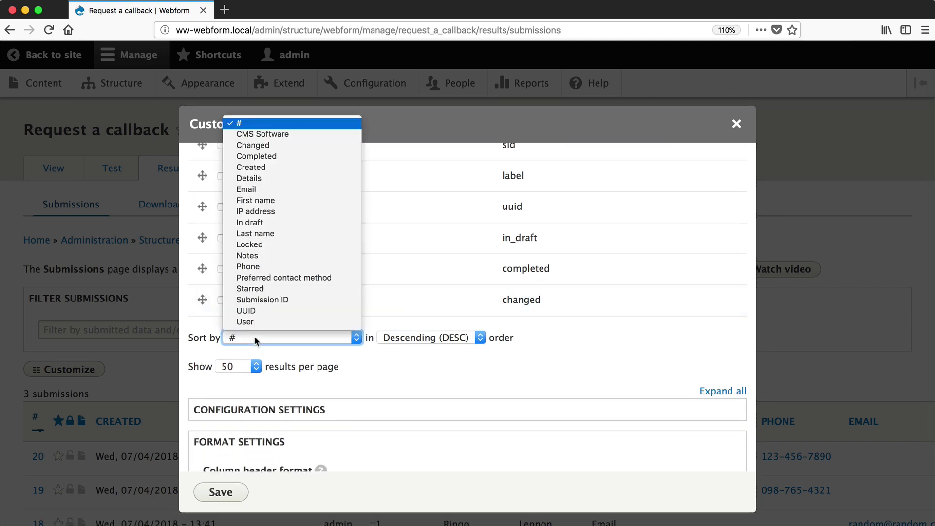
{"action": "left_click", "coordinate": [254, 169]}
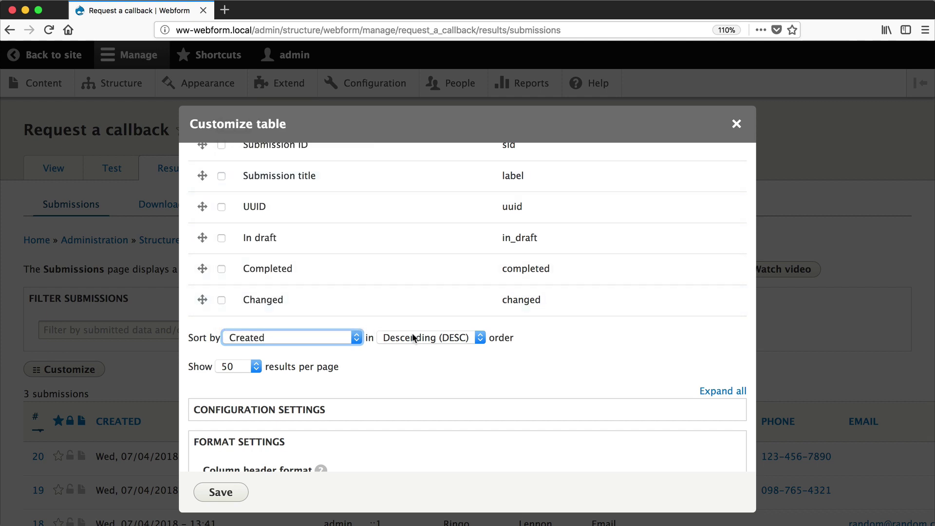
{"action": "left_click", "coordinate": [363, 364]}
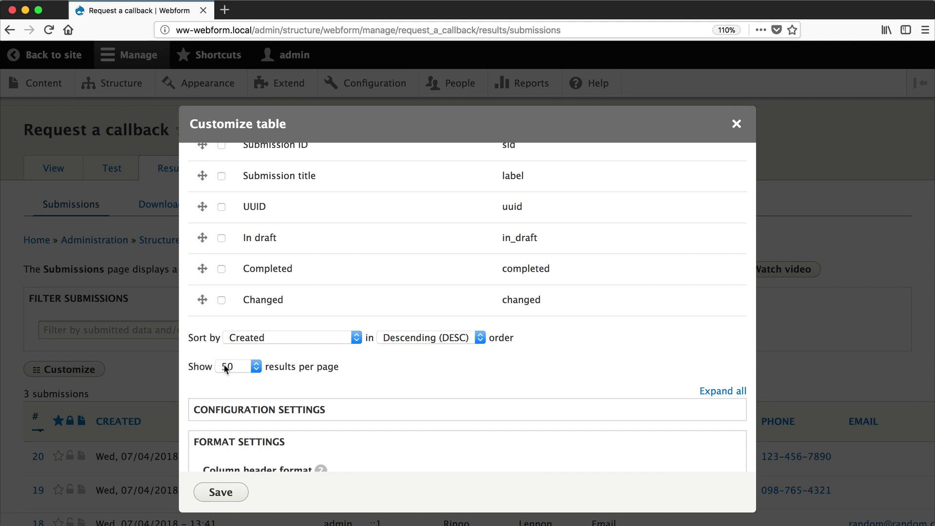
{"action": "left_click", "coordinate": [249, 369]}
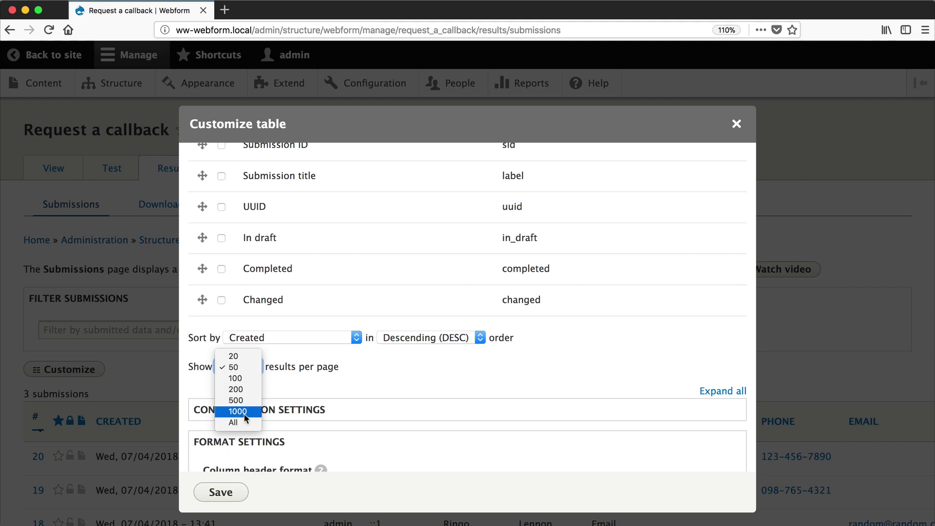
{"action": "scroll", "coordinate": [340, 380], "scroll_direction": "down", "scroll_amount": 5}
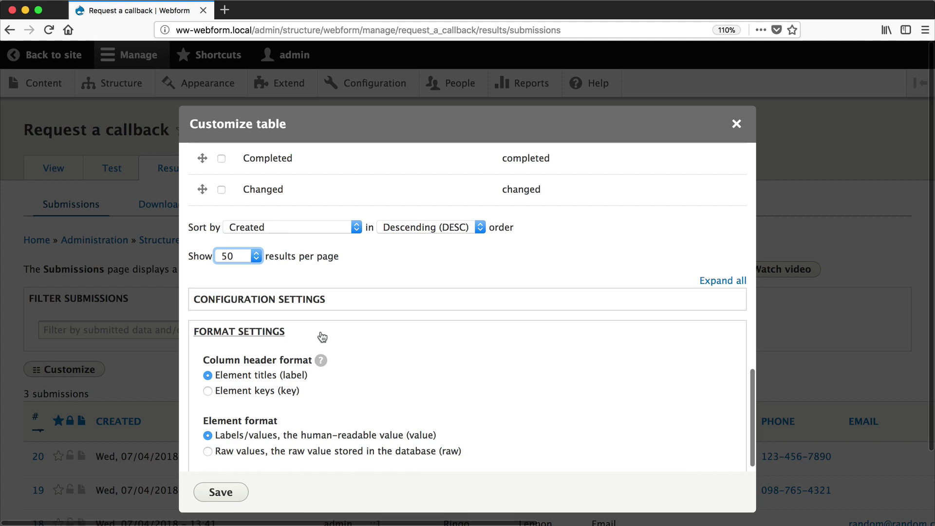
{"action": "scroll", "coordinate": [320, 333], "scroll_direction": "down", "scroll_amount": 1}
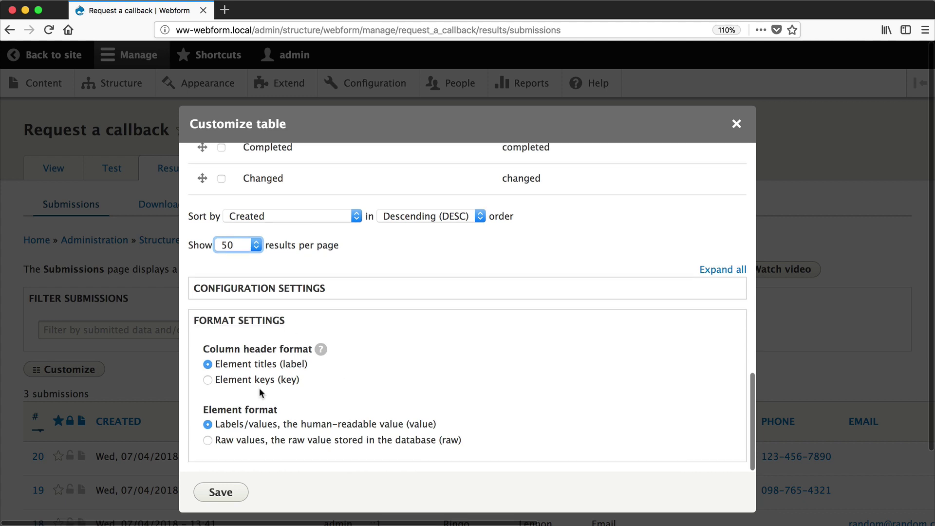
{"action": "left_click", "coordinate": [222, 493]}
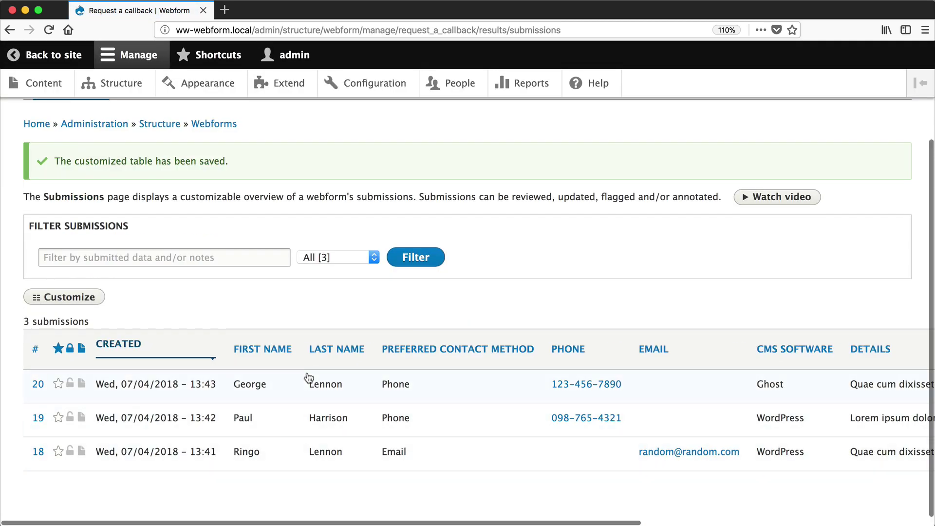
Step: Filter the submissions by the keyword 'paul'
{"action": "scroll", "coordinate": [309, 378], "scroll_direction": "right", "scroll_amount": 7}
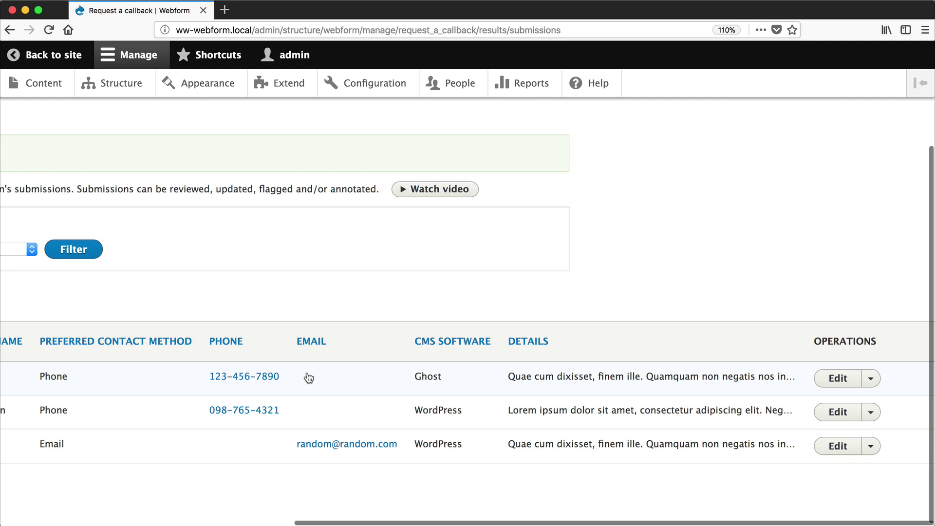
{"action": "scroll", "coordinate": [308, 378], "scroll_direction": "left", "scroll_amount": 7}
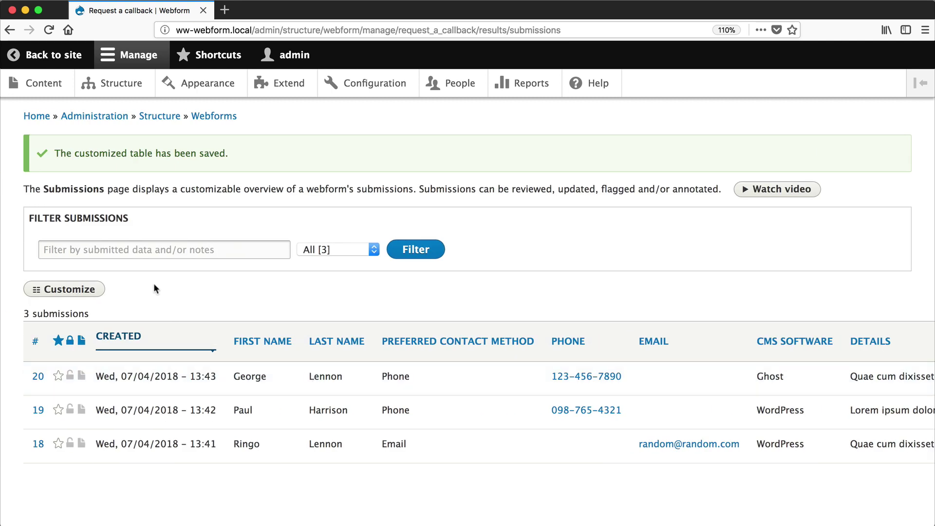
{"action": "left_click", "coordinate": [152, 252]}
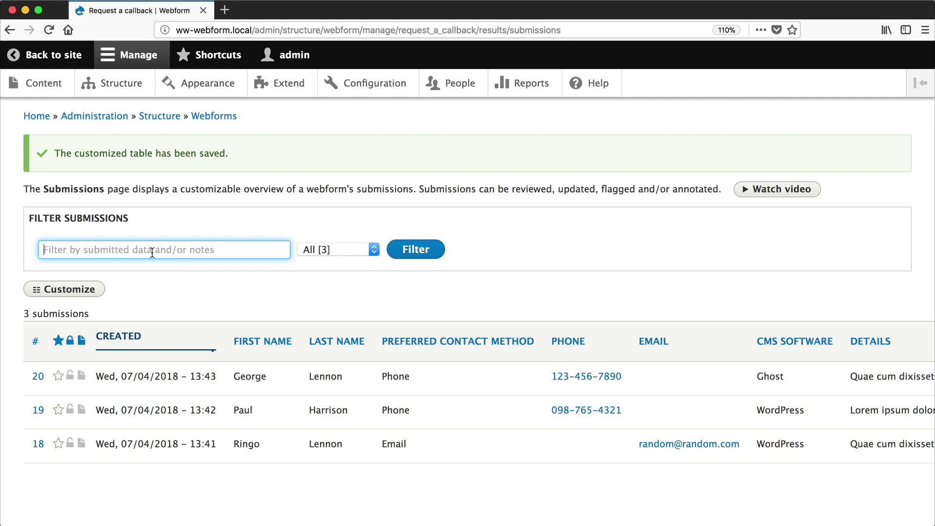
{"action": "type", "text": "paul"}
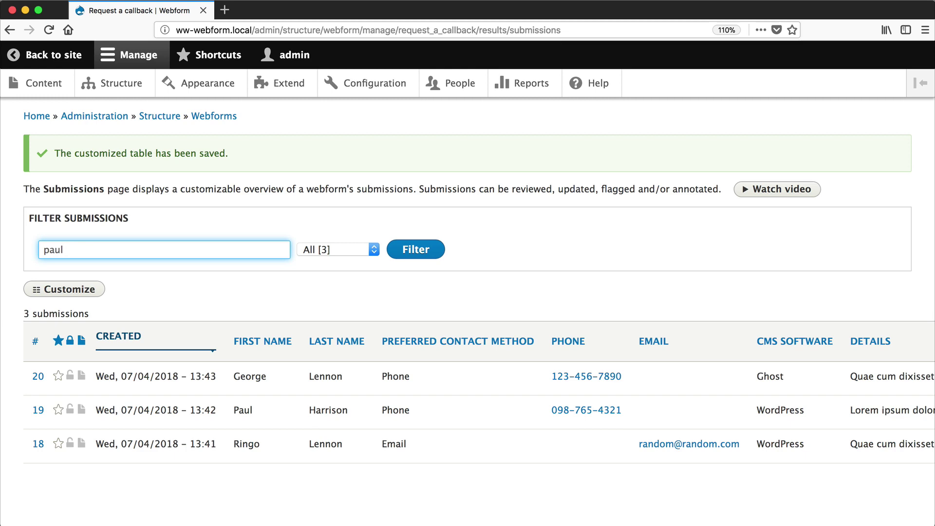
{"action": "key", "text": "Return"}
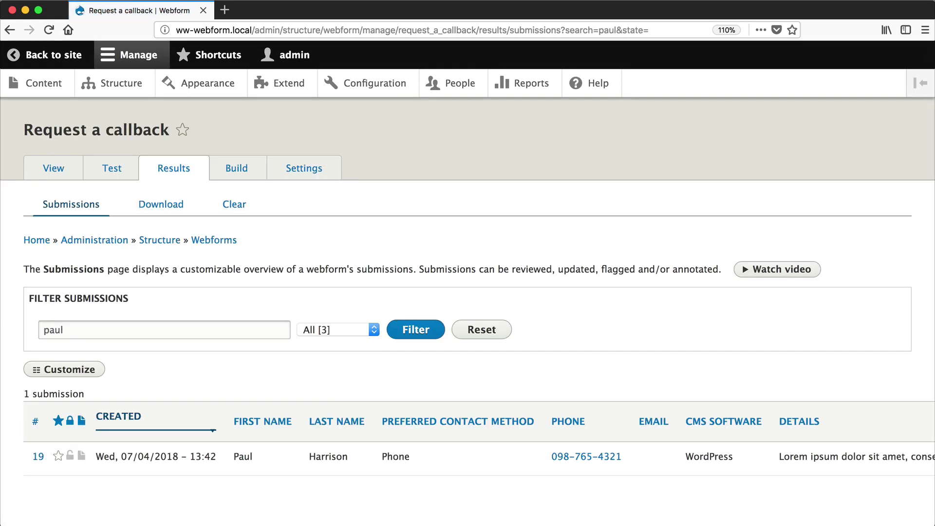
Step: Change the filter to 'ghost', leaving only submission #20, and open the state list
{"action": "double_click", "coordinate": [67, 323]}
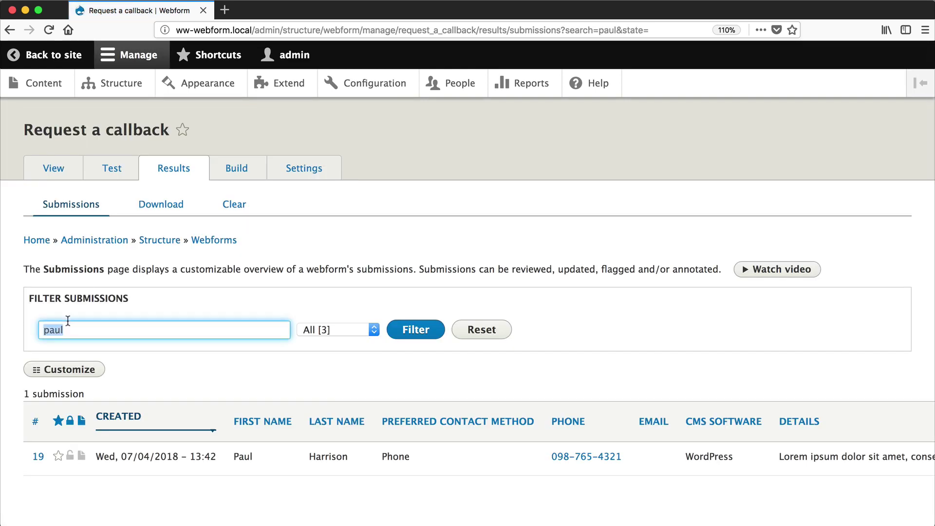
{"action": "type", "text": "ghost"}
{"action": "key", "text": "Return"}
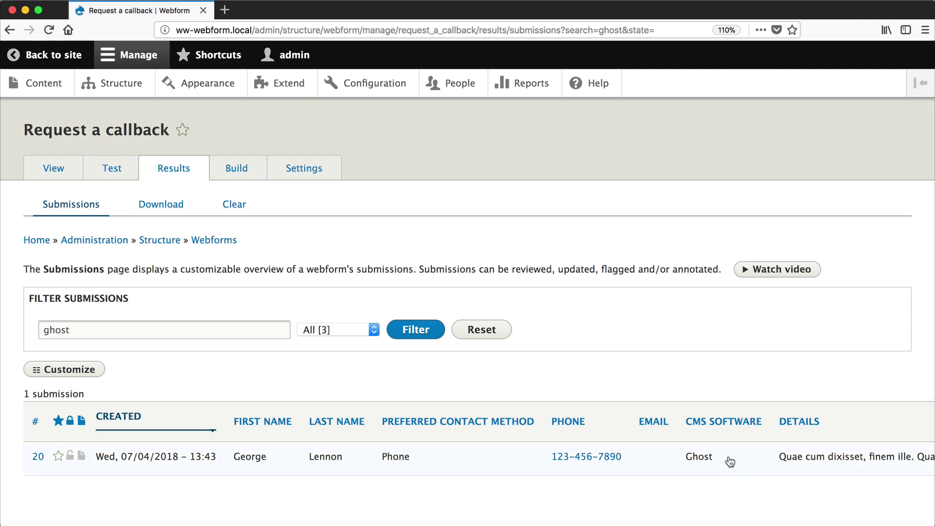
{"action": "left_click", "coordinate": [167, 331]}
{"action": "key", "text": "Tab"}
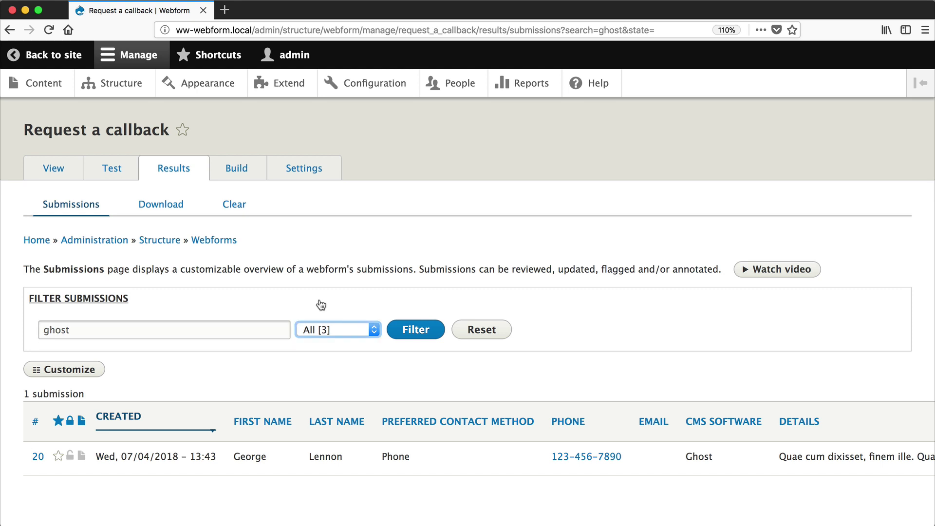
{"action": "left_click", "coordinate": [325, 331]}
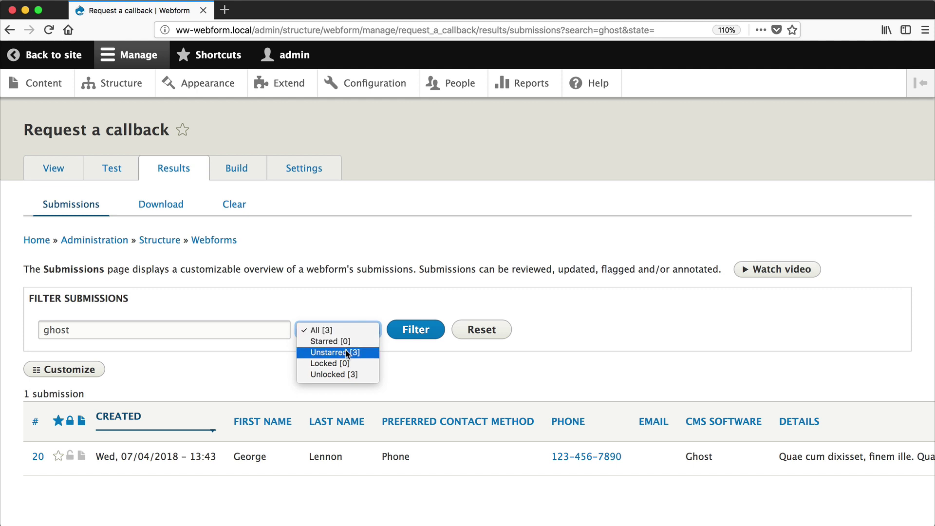
Step: Clear the filter, star submissions #20 and #19, and lock #20
{"action": "left_click", "coordinate": [418, 363]}
{"action": "left_click", "coordinate": [479, 329]}
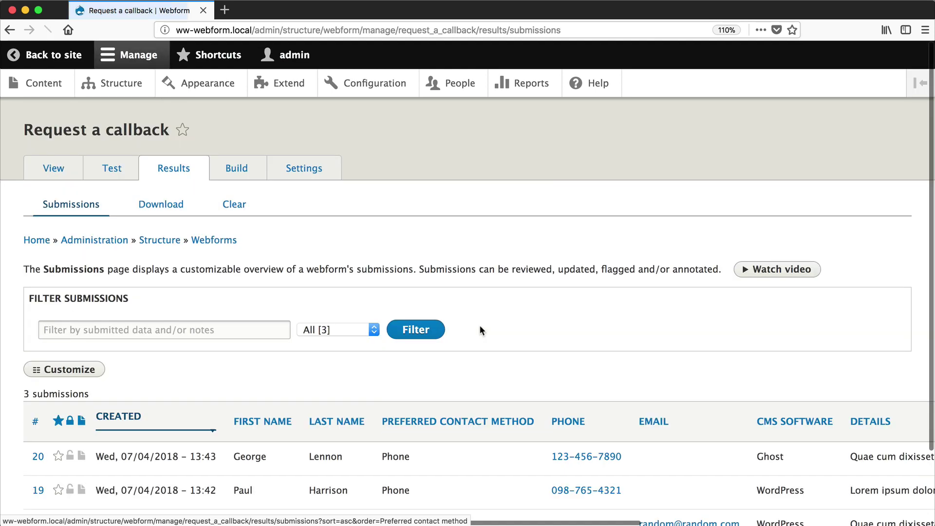
{"action": "scroll", "coordinate": [479, 331], "scroll_direction": "down", "scroll_amount": 2}
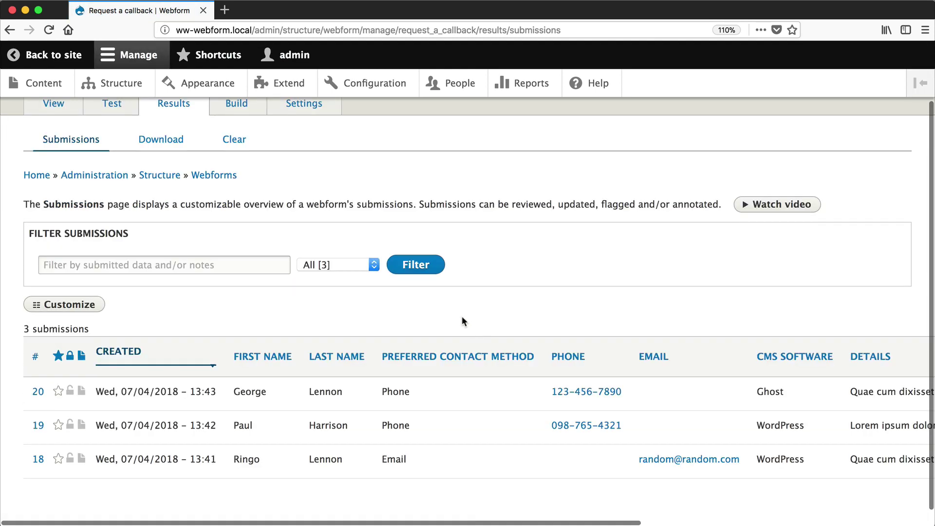
{"action": "left_click", "coordinate": [59, 393]}
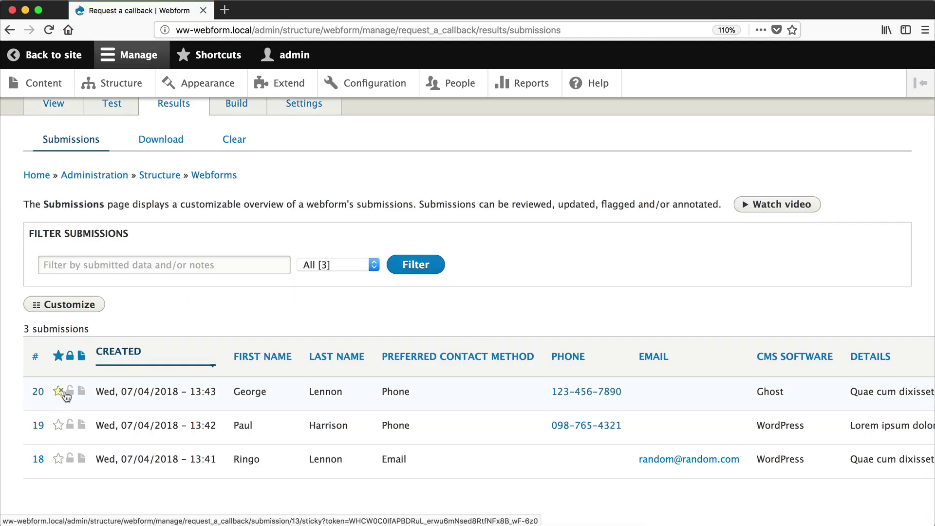
{"action": "left_click", "coordinate": [71, 392]}
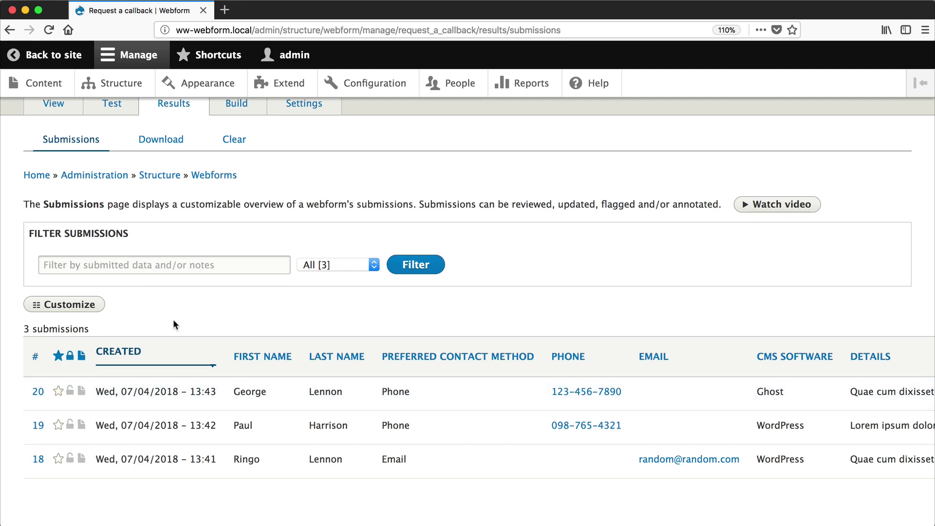
{"action": "left_click", "coordinate": [57, 392]}
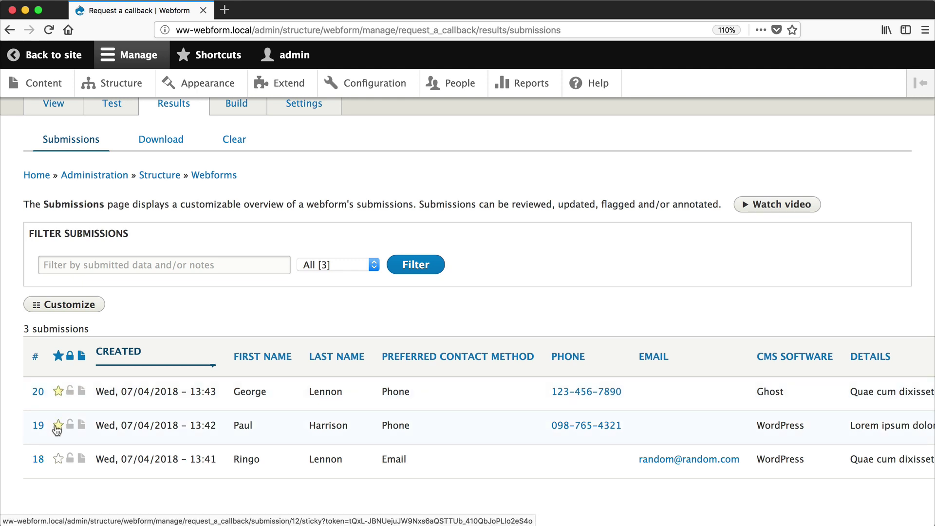
{"action": "left_click", "coordinate": [57, 427]}
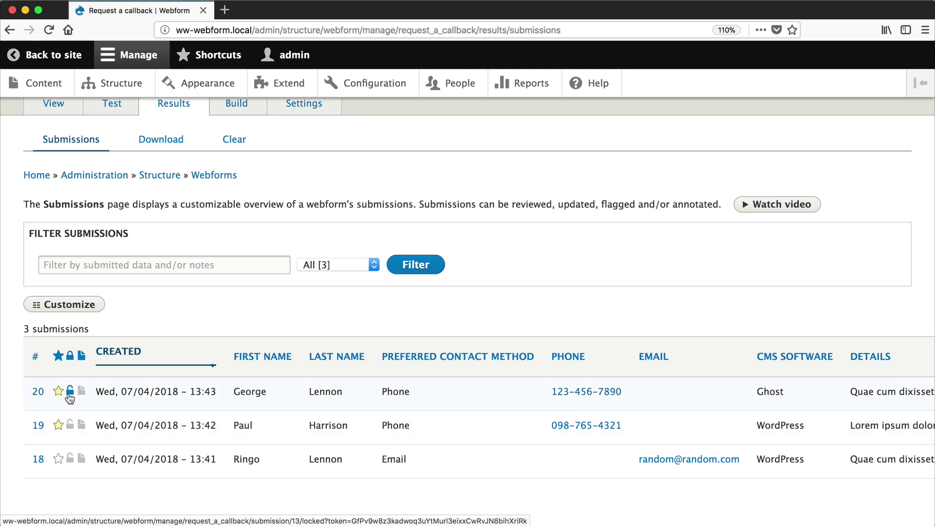
Step: Open #20's edit page to see the locked warning, then return to the list
{"action": "scroll", "coordinate": [69, 395], "scroll_direction": "right", "scroll_amount": 6}
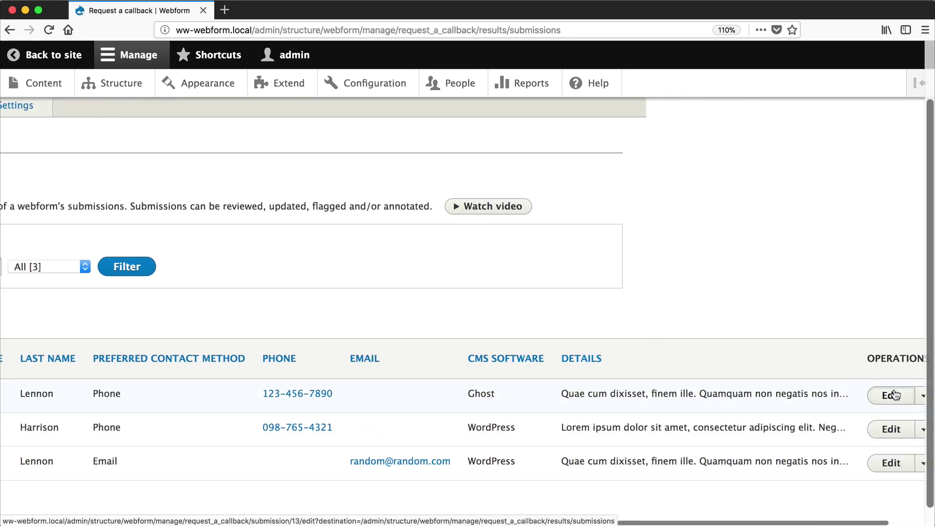
{"action": "left_click", "coordinate": [894, 395]}
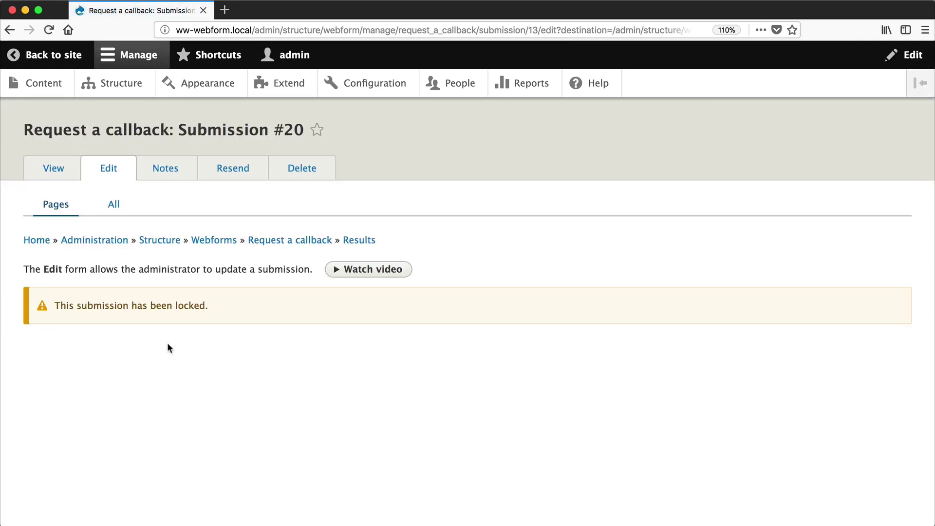
{"action": "scroll", "coordinate": [168, 342], "scroll_direction": "left", "scroll_amount": 6}
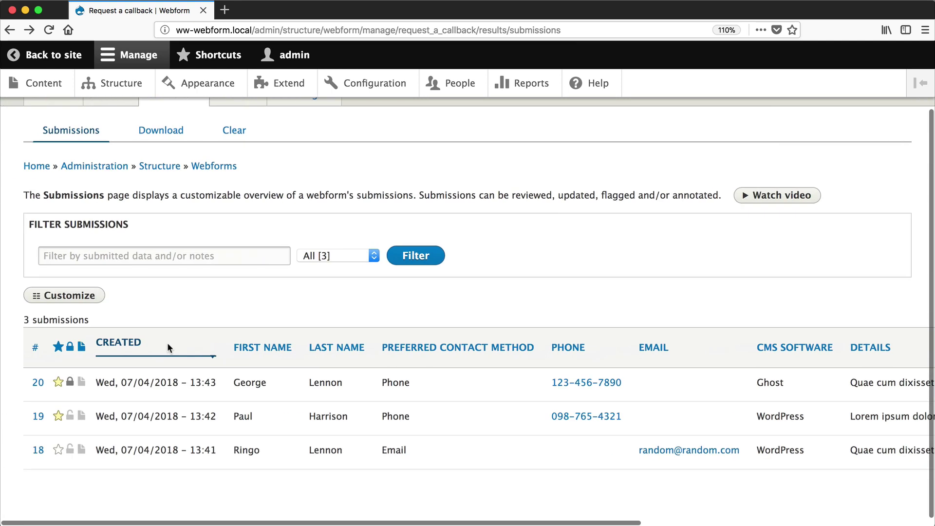
Step: Write and save the note 'Great submission' in submission #20's Administrative notes
{"action": "left_click", "coordinate": [81, 383]}
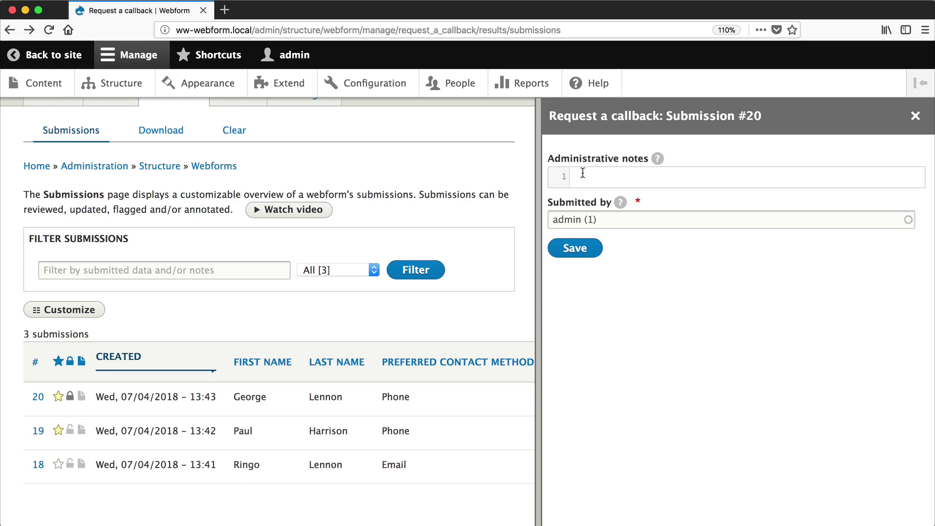
{"action": "left_click", "coordinate": [582, 173]}
{"action": "type", "text": "Great submission"}
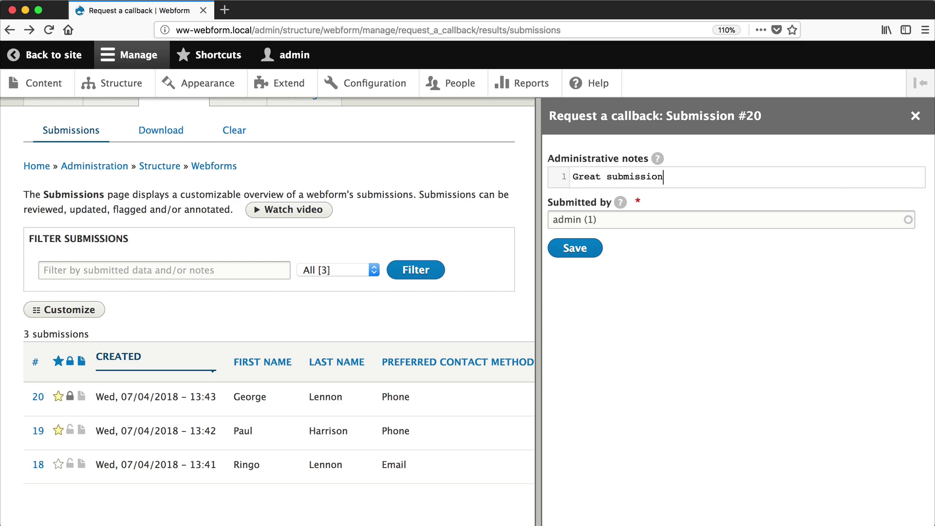
{"action": "left_click", "coordinate": [593, 246]}
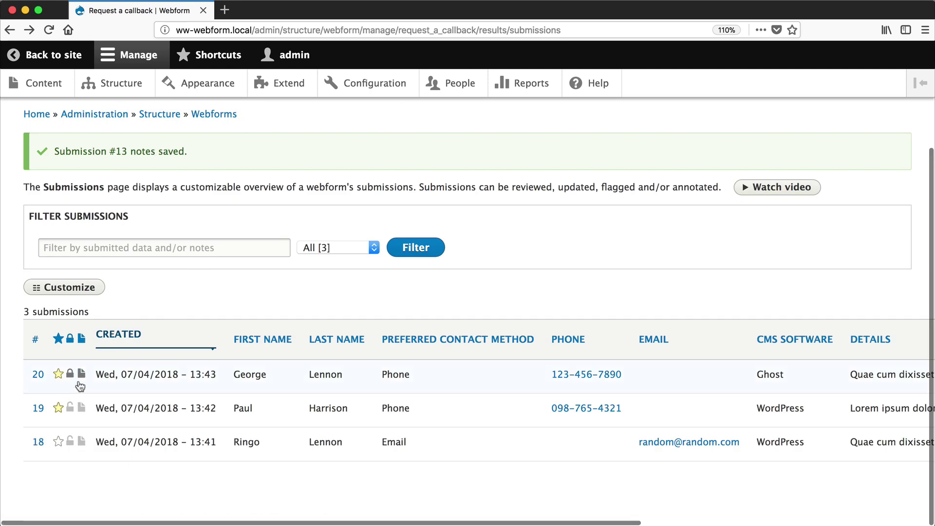
Step: Reopen submission #20's notes to verify the saved note, then close them
{"action": "left_click", "coordinate": [79, 383]}
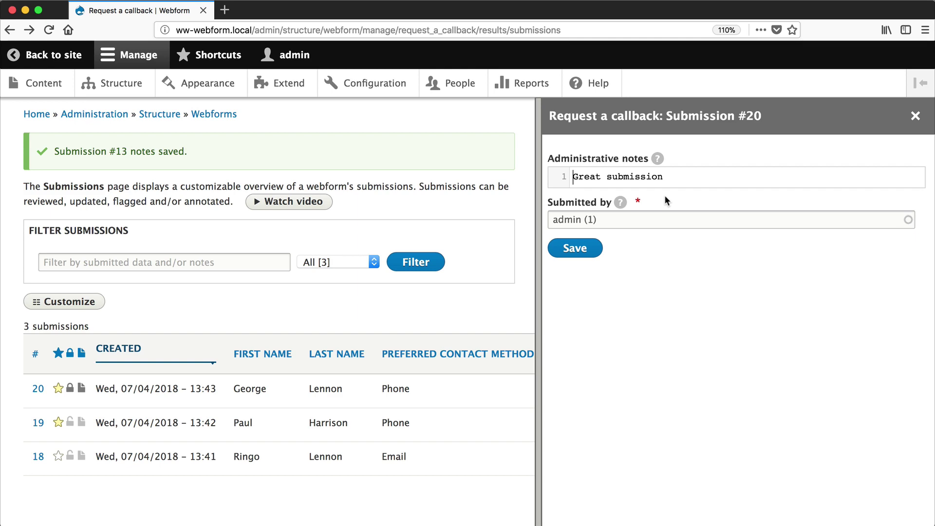
{"action": "key", "text": "Escape"}
{"action": "scroll", "coordinate": [257, 340], "scroll_direction": "right", "scroll_amount": 5}
{"action": "scroll", "coordinate": [257, 340], "scroll_direction": "right", "scroll_amount": 3}
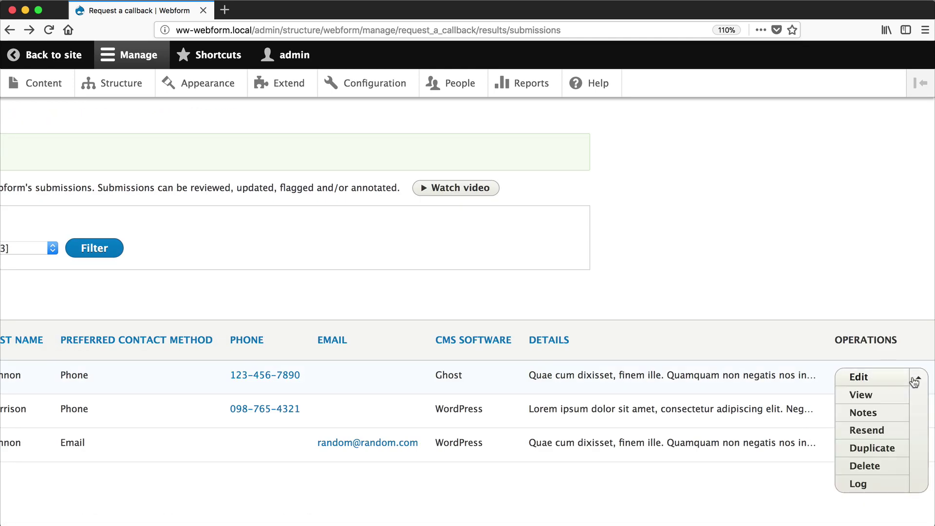
{"action": "left_click", "coordinate": [915, 380]}
{"action": "scroll", "coordinate": [338, 380], "scroll_direction": "left", "scroll_amount": 8}
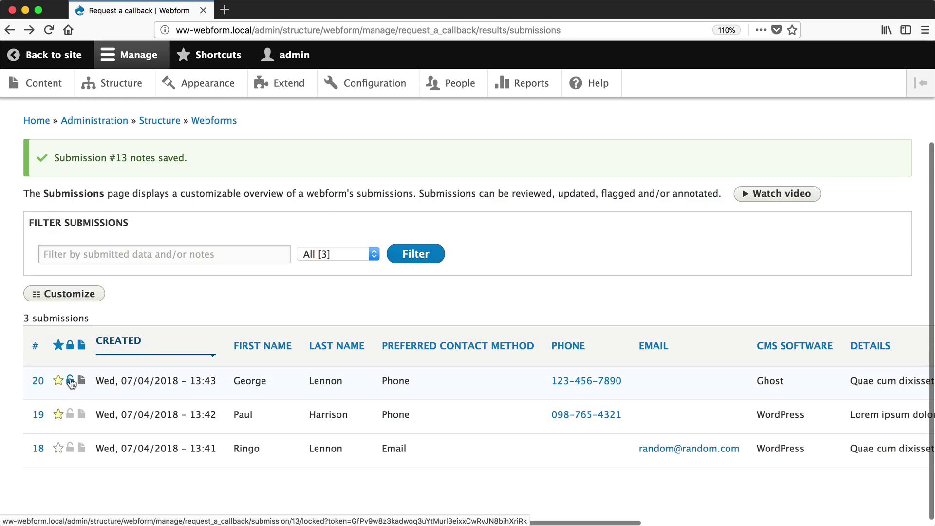
Step: Append 'aoeueou' to submission #20's first name and save the edit
{"action": "scroll", "coordinate": [159, 382], "scroll_direction": "right", "scroll_amount": 5}
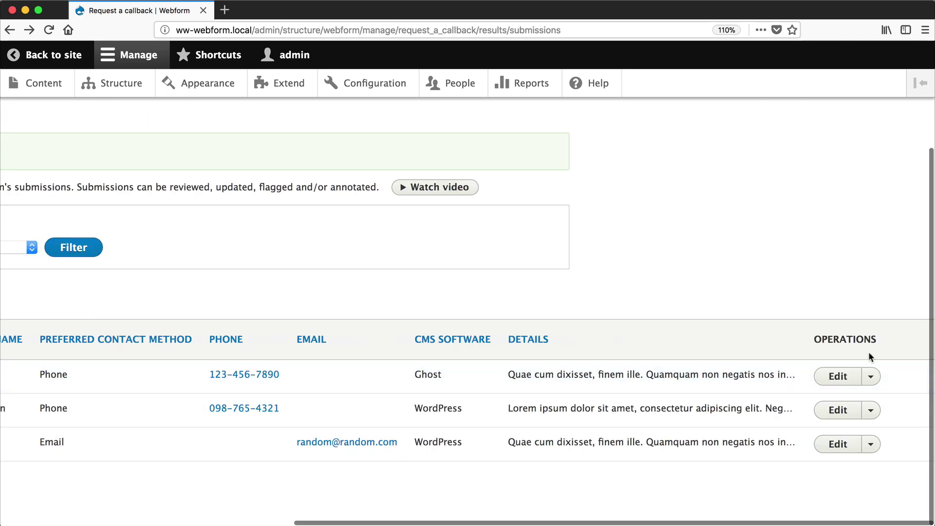
{"action": "left_click", "coordinate": [842, 376]}
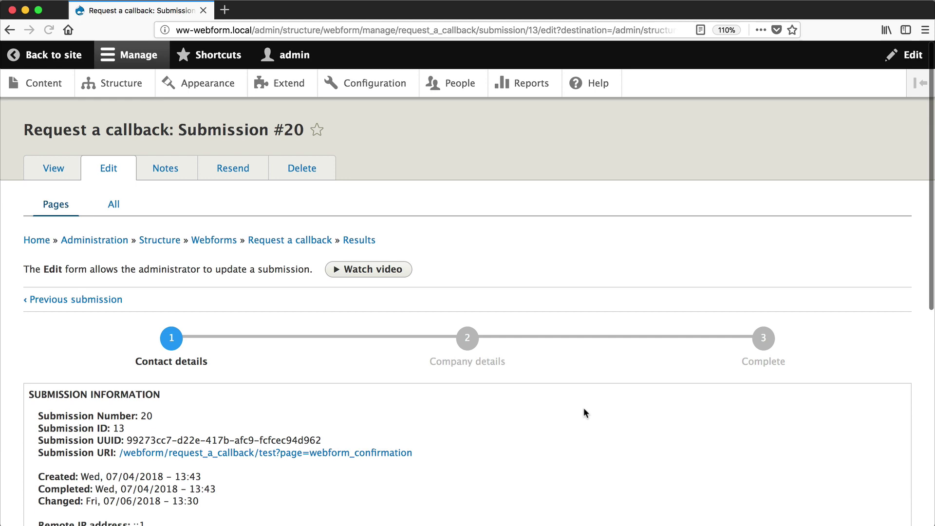
{"action": "scroll", "coordinate": [584, 411], "scroll_direction": "down", "scroll_amount": 8}
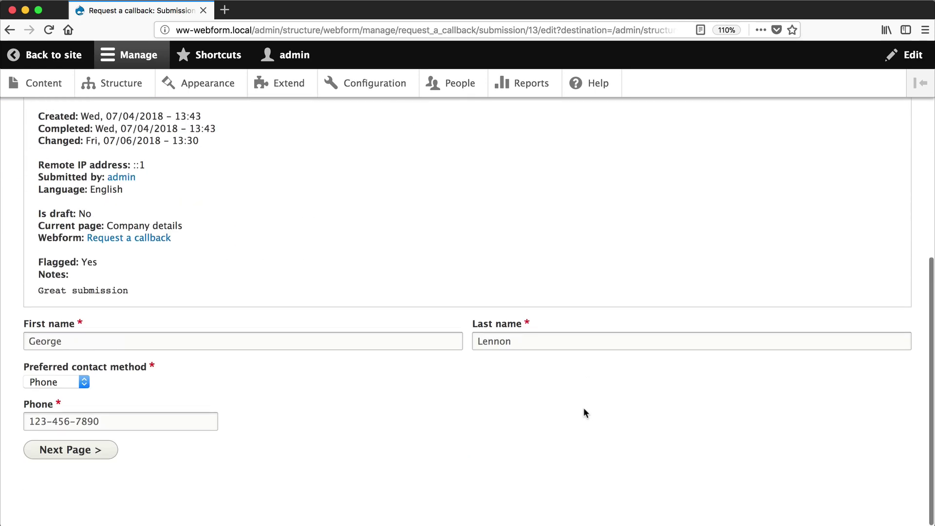
{"action": "left_click", "coordinate": [167, 341]}
{"action": "type", "text": "aoeueou"}
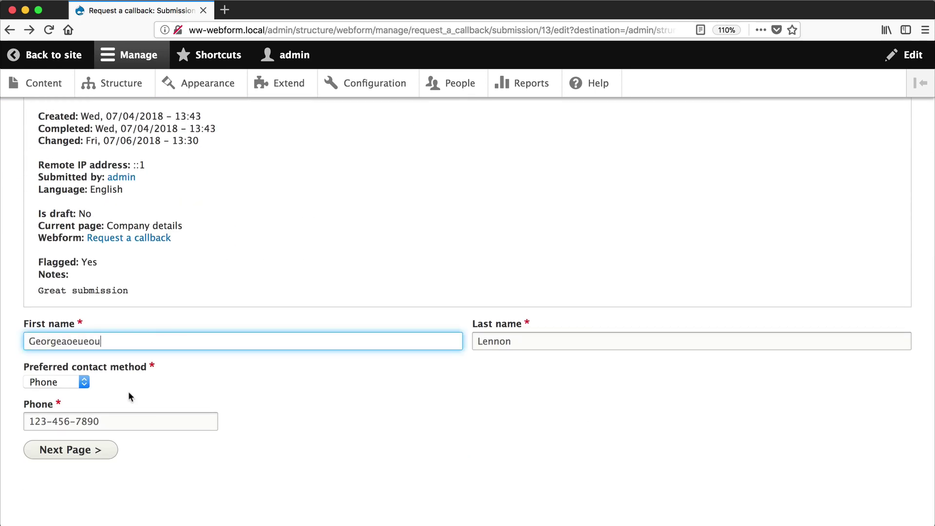
{"action": "left_click", "coordinate": [67, 452]}
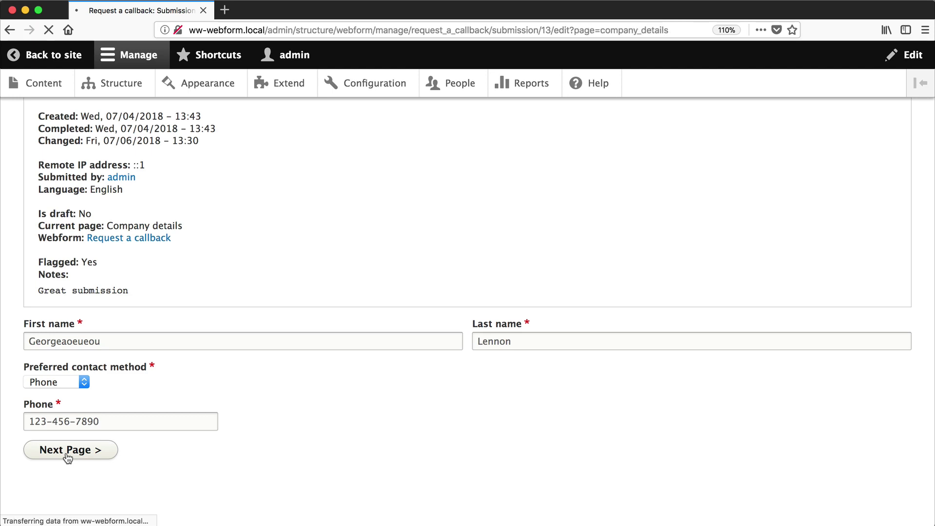
{"action": "left_click", "coordinate": [184, 450]}
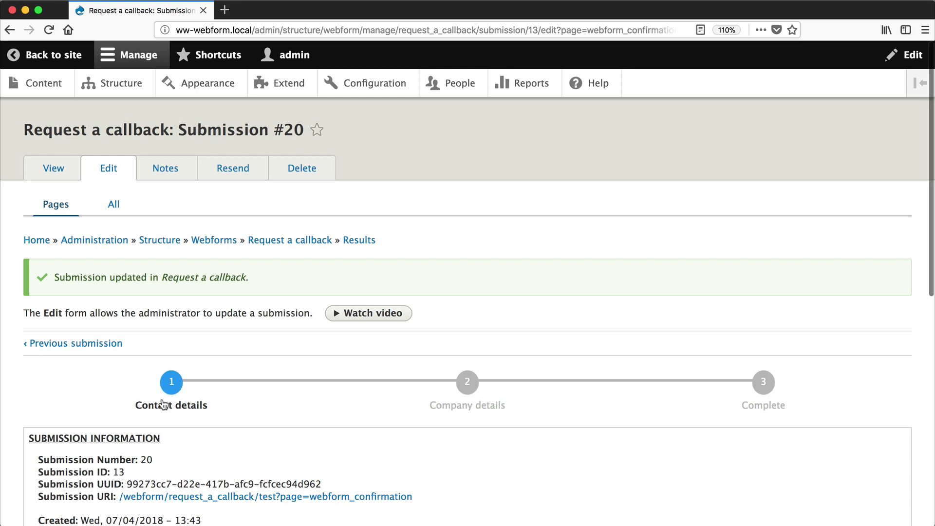
Step: Show all form pages at once, then return to the submissions list
{"action": "left_click", "coordinate": [100, 204]}
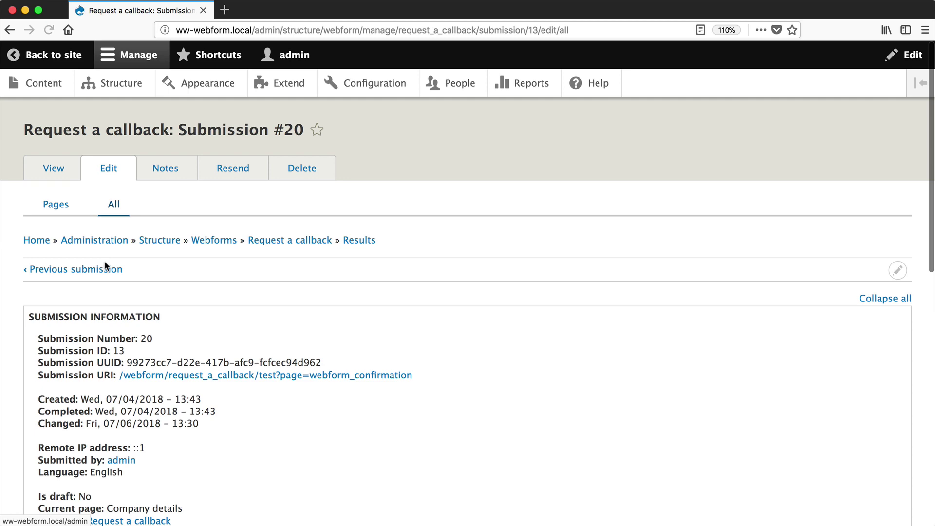
{"action": "scroll", "coordinate": [104, 261], "scroll_direction": "down", "scroll_amount": 10}
{"action": "scroll", "coordinate": [104, 261], "scroll_direction": "up", "scroll_amount": 2}
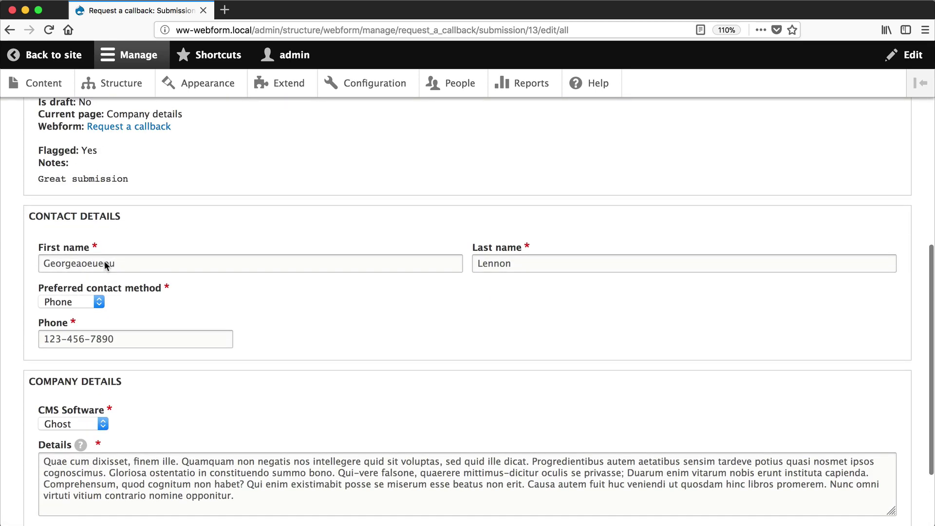
{"action": "key", "text": "Return"}
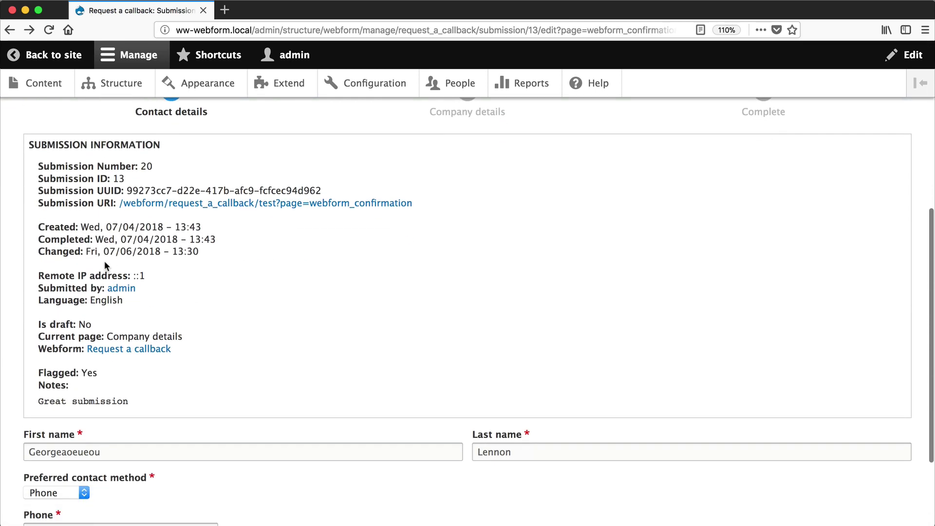
{"action": "scroll", "coordinate": [104, 263], "scroll_direction": "down", "scroll_amount": 3}
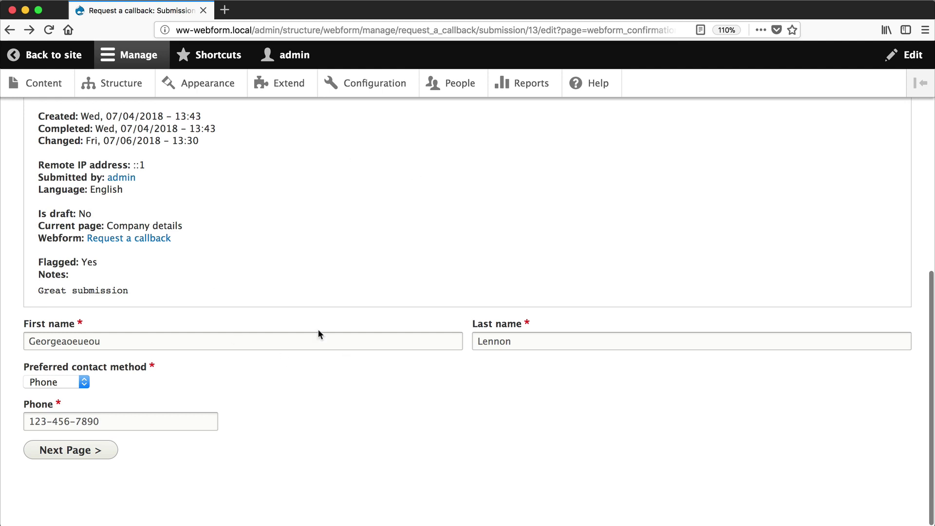
{"action": "key", "text": "super+Left"}
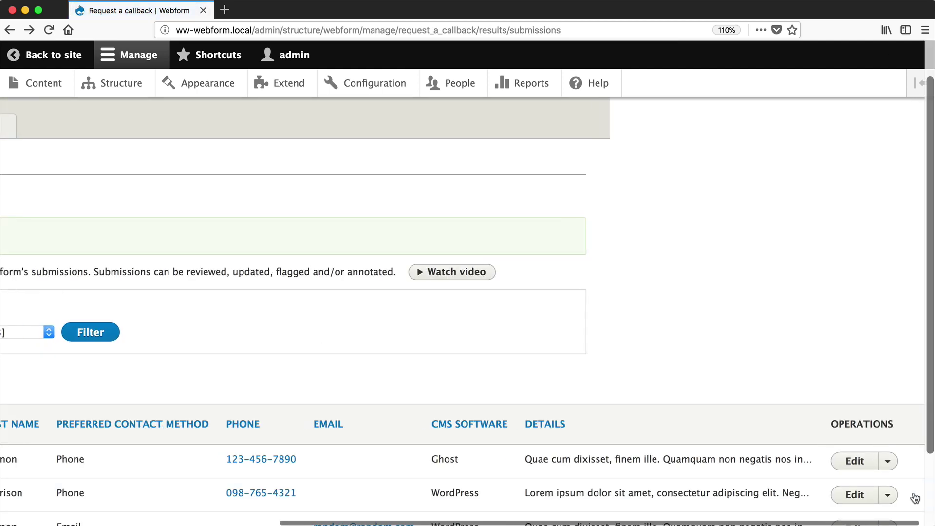
Step: Open submission #20's view page and scroll through its HTML details
{"action": "left_click", "coordinate": [887, 461]}
{"action": "scroll", "coordinate": [891, 463], "scroll_direction": "down", "scroll_amount": 2}
{"action": "scroll", "coordinate": [881, 448], "scroll_direction": "right", "scroll_amount": 1}
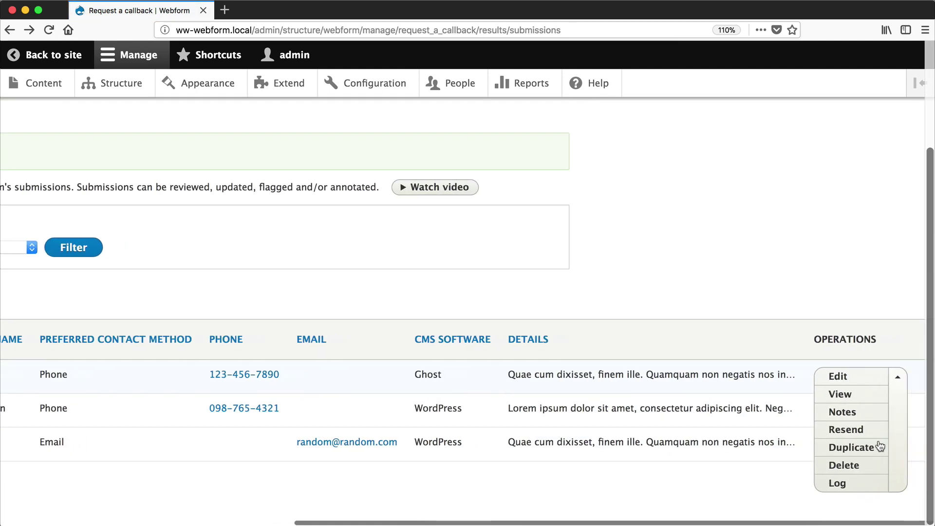
{"action": "left_click", "coordinate": [840, 394]}
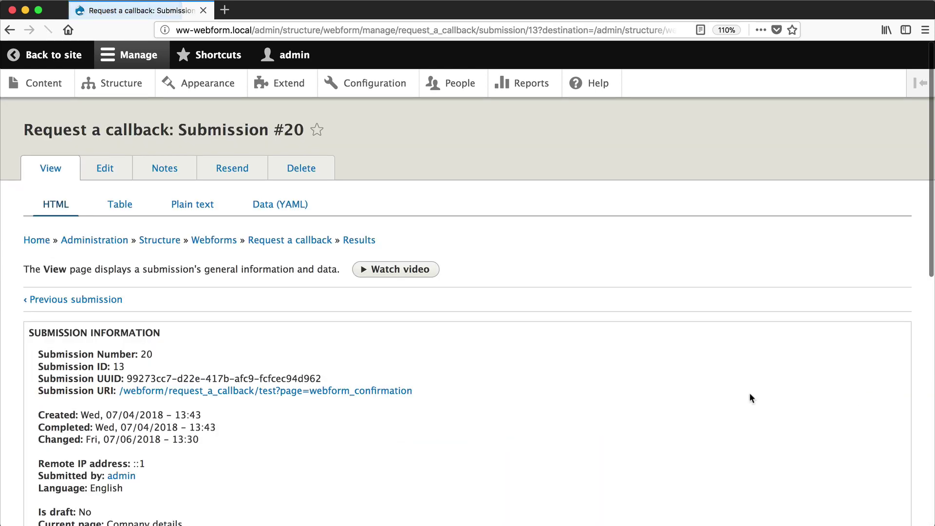
{"action": "scroll", "coordinate": [362, 404], "scroll_direction": "down", "scroll_amount": 10}
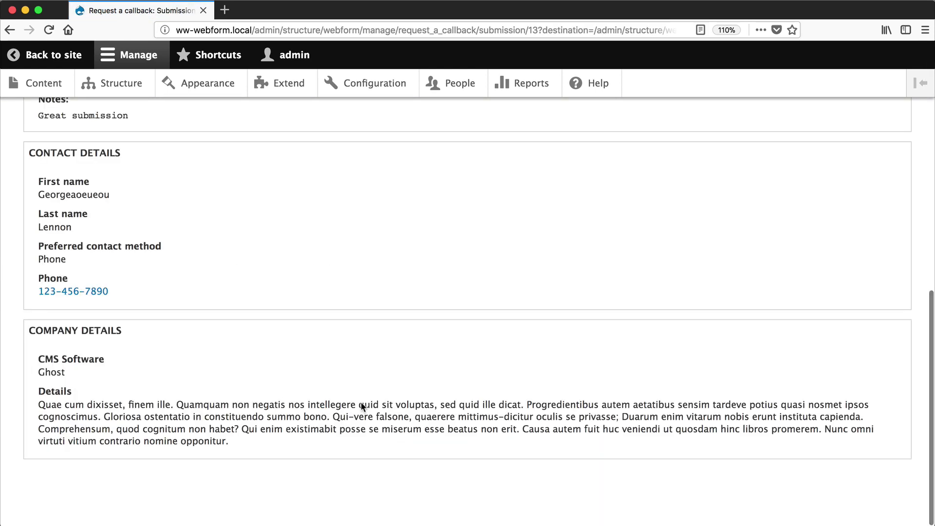
{"action": "scroll", "coordinate": [360, 402], "scroll_direction": "up", "scroll_amount": 10}
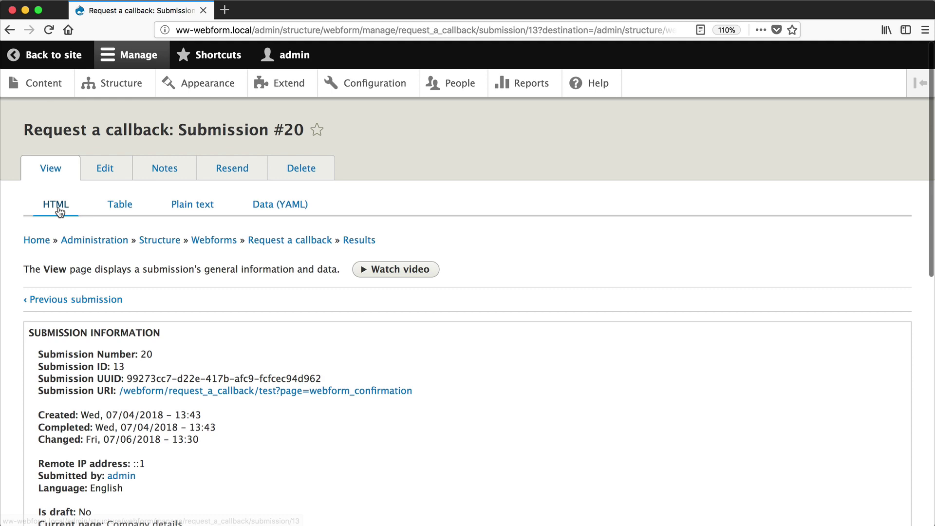
{"action": "scroll", "coordinate": [161, 260], "scroll_direction": "down", "scroll_amount": 3}
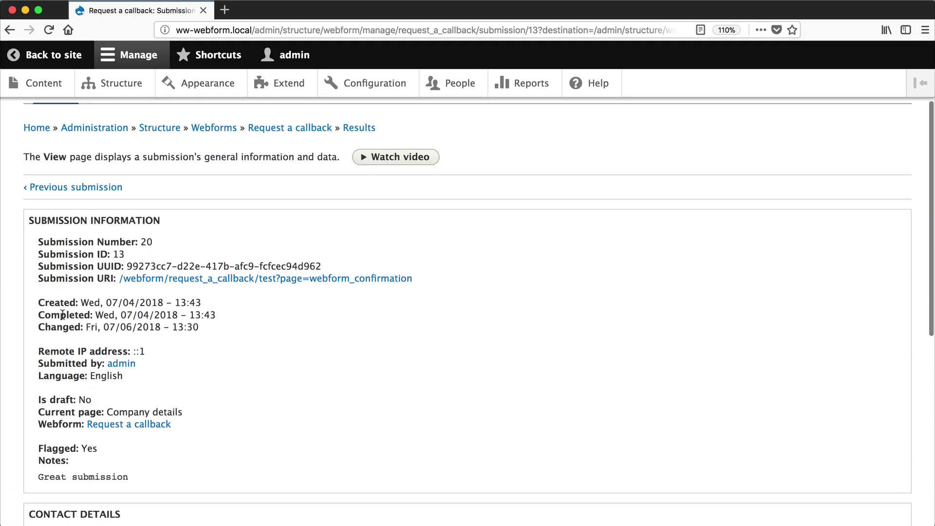
{"action": "scroll", "coordinate": [235, 369], "scroll_direction": "down", "scroll_amount": 5}
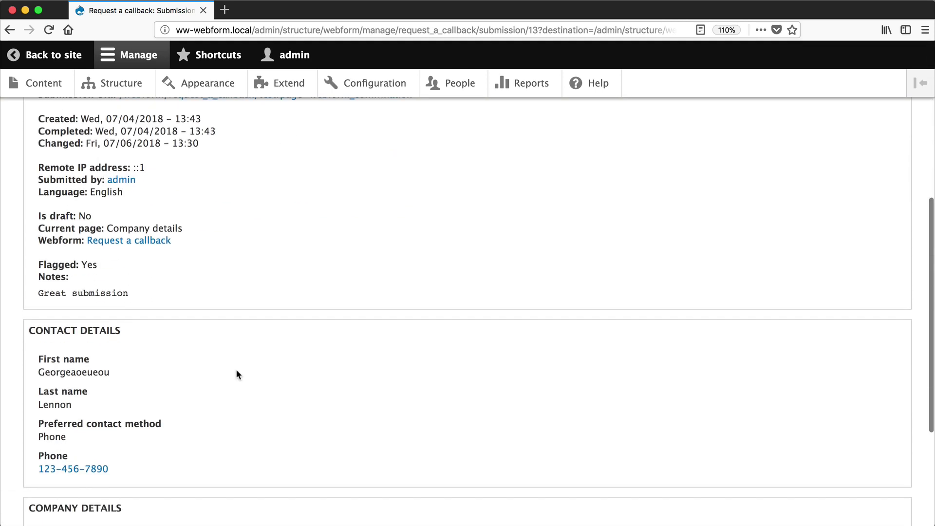
{"action": "scroll", "coordinate": [129, 340], "scroll_direction": "up", "scroll_amount": 8}
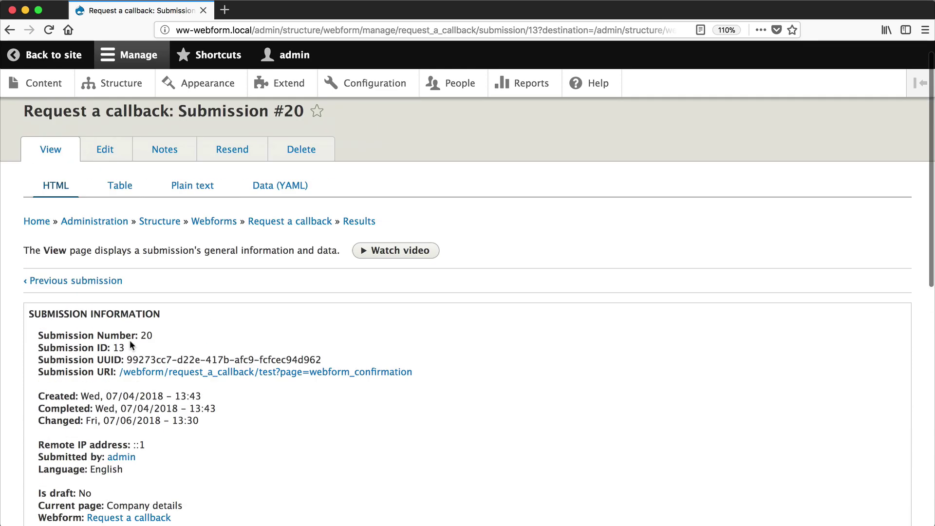
Step: Review submission #20 in the Table and Plain text layouts
{"action": "left_click", "coordinate": [119, 205]}
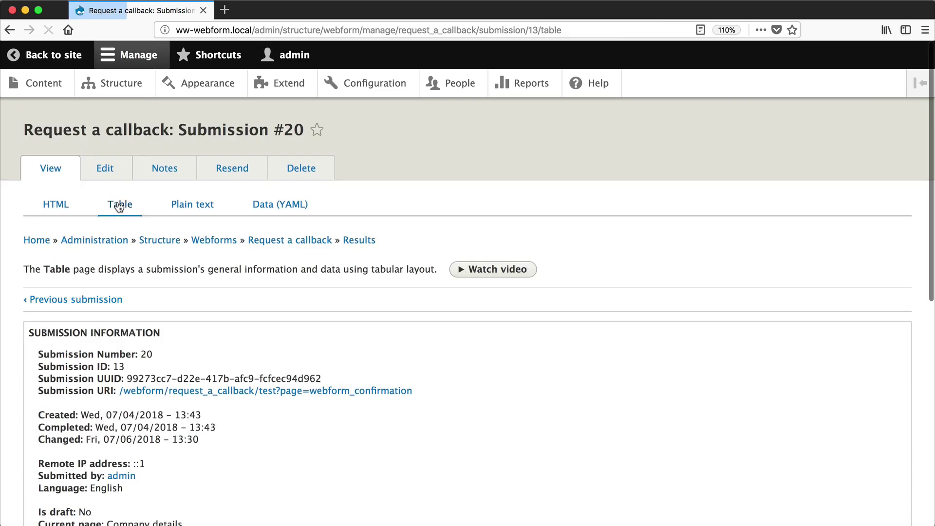
{"action": "scroll", "coordinate": [137, 264], "scroll_direction": "down", "scroll_amount": 5}
{"action": "scroll", "coordinate": [137, 263], "scroll_direction": "down", "scroll_amount": 4}
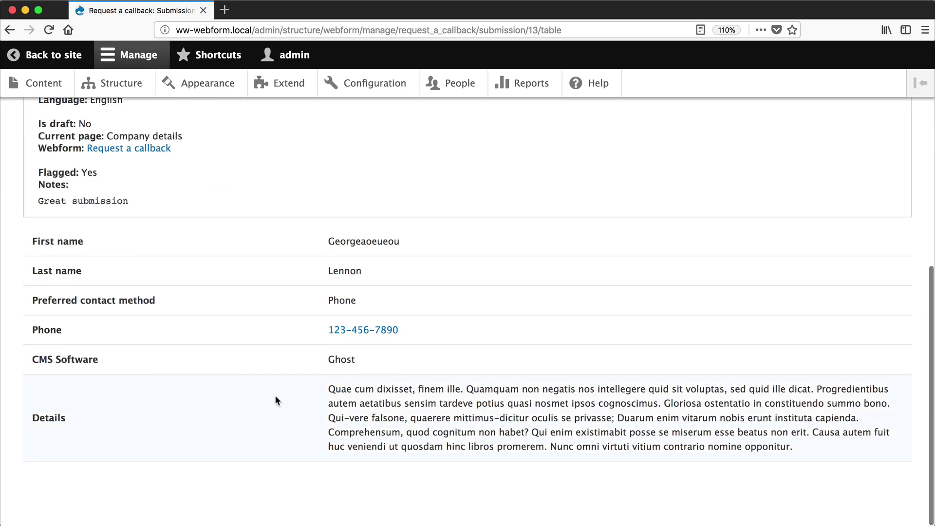
{"action": "scroll", "coordinate": [232, 409], "scroll_direction": "up", "scroll_amount": 10}
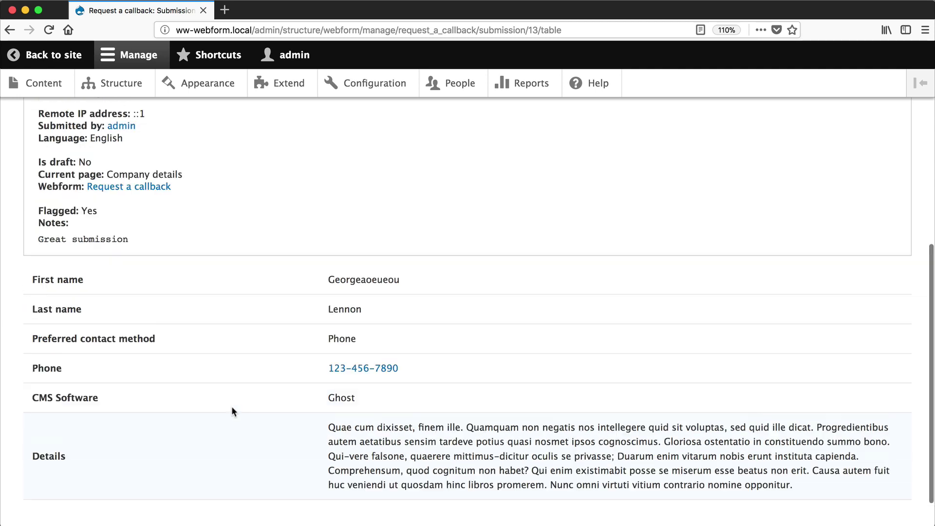
{"action": "left_click", "coordinate": [207, 206]}
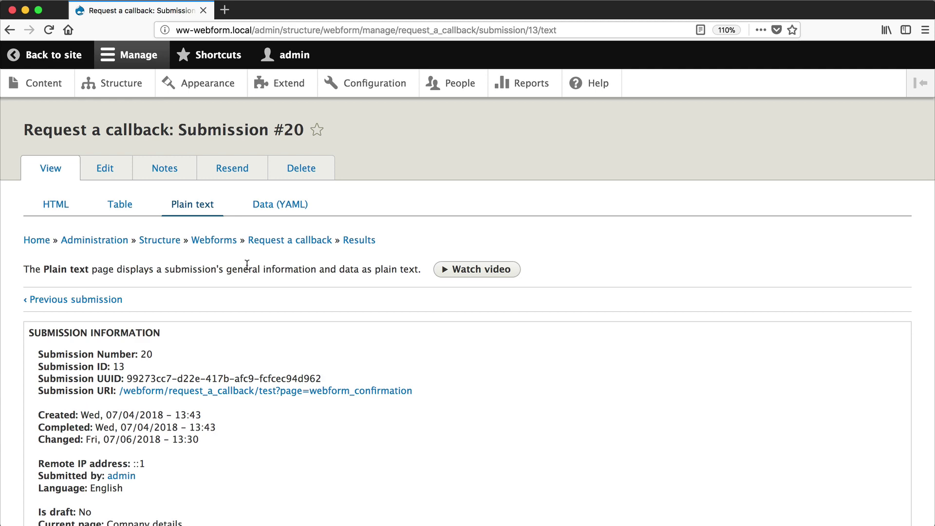
{"action": "scroll", "coordinate": [247, 264], "scroll_direction": "down", "scroll_amount": 9}
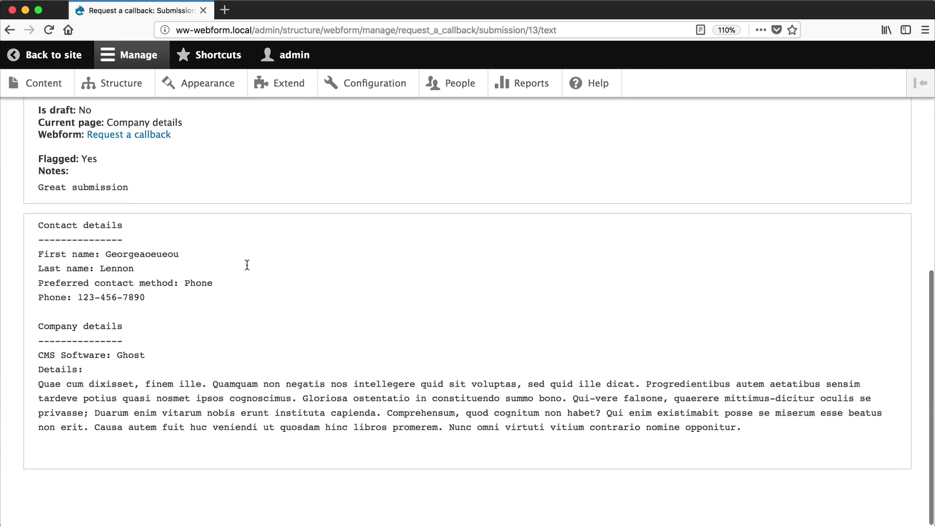
{"action": "scroll", "coordinate": [228, 310], "scroll_direction": "up", "scroll_amount": 9}
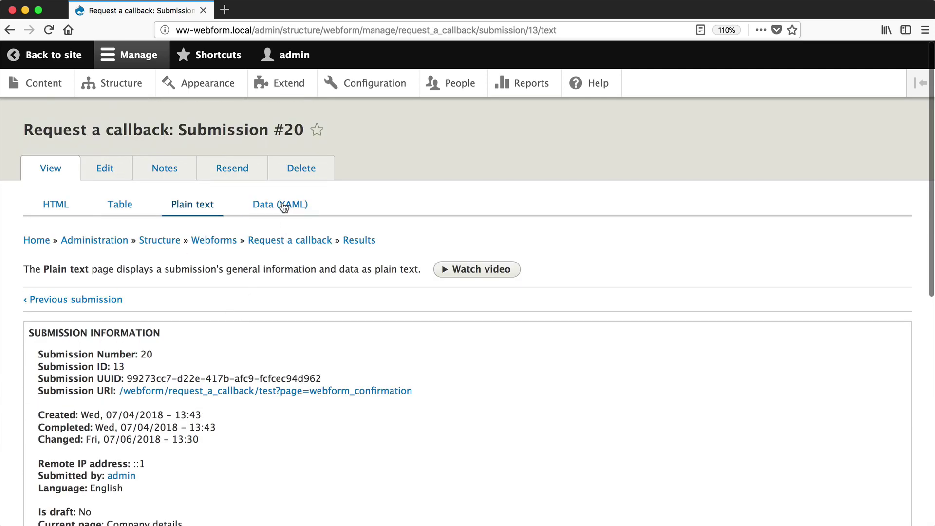
Step: Show submission #20's data as YAML, then go back to the submissions list
{"action": "left_click", "coordinate": [284, 206]}
{"action": "scroll", "coordinate": [252, 296], "scroll_direction": "down", "scroll_amount": 5}
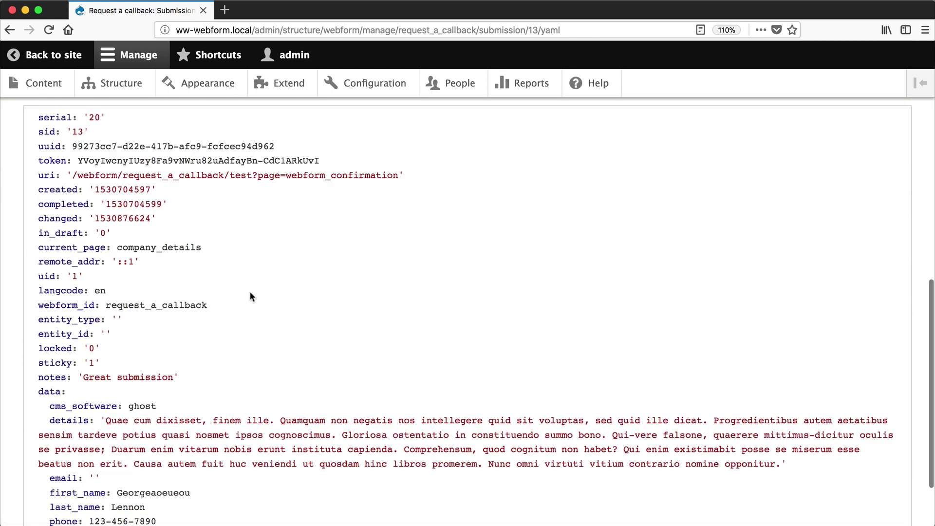
{"action": "scroll", "coordinate": [250, 296], "scroll_direction": "down", "scroll_amount": 2}
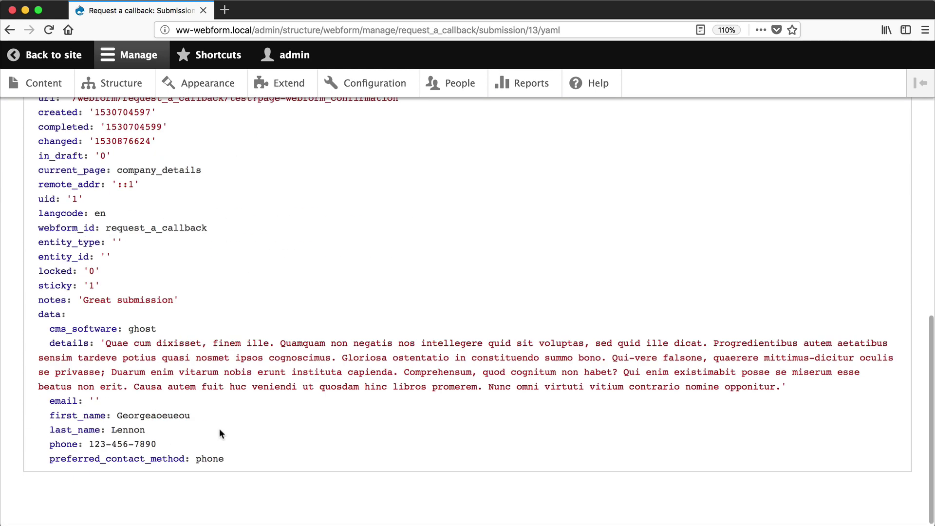
{"action": "key", "text": "super+Left"}
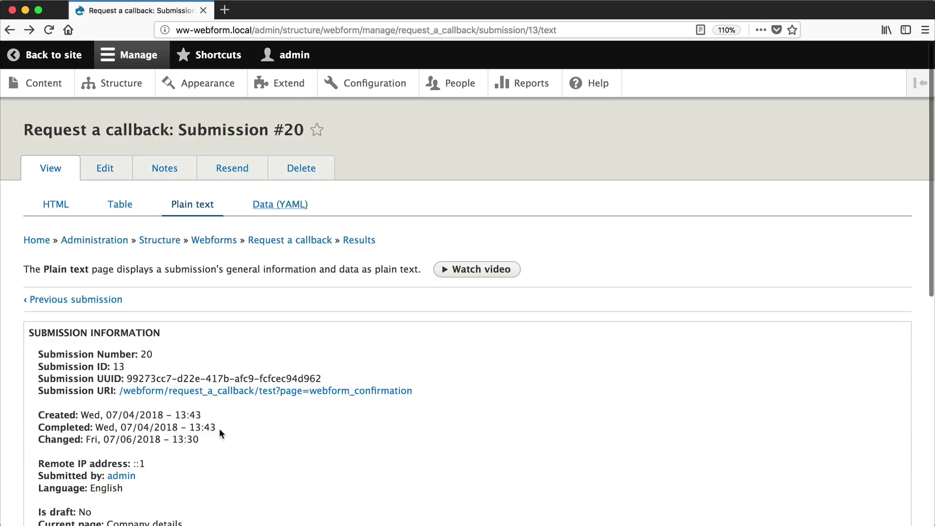
{"action": "key", "text": "super+Left"}
{"action": "key", "text": "super+Left"}
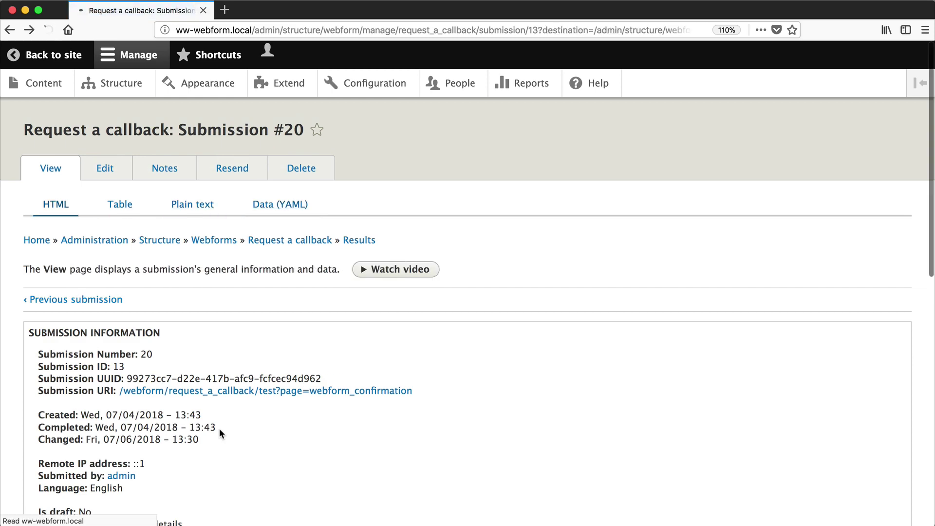
Step: Open submission #20's Notes page and save the 'Great submission' note unchanged
{"action": "scroll", "coordinate": [544, 347], "scroll_direction": "down", "scroll_amount": 2}
{"action": "left_click", "coordinate": [871, 377]}
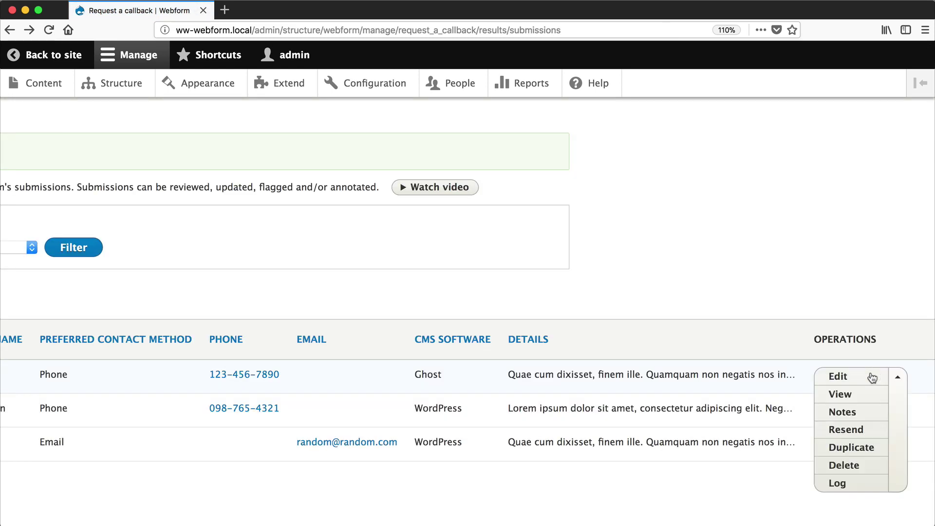
{"action": "left_click", "coordinate": [848, 412]}
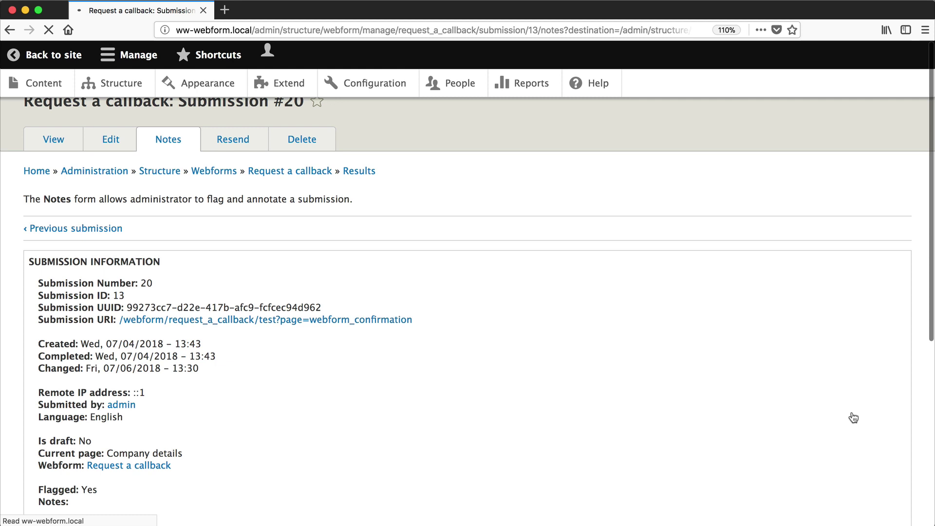
{"action": "scroll", "coordinate": [585, 333], "scroll_direction": "down", "scroll_amount": 5}
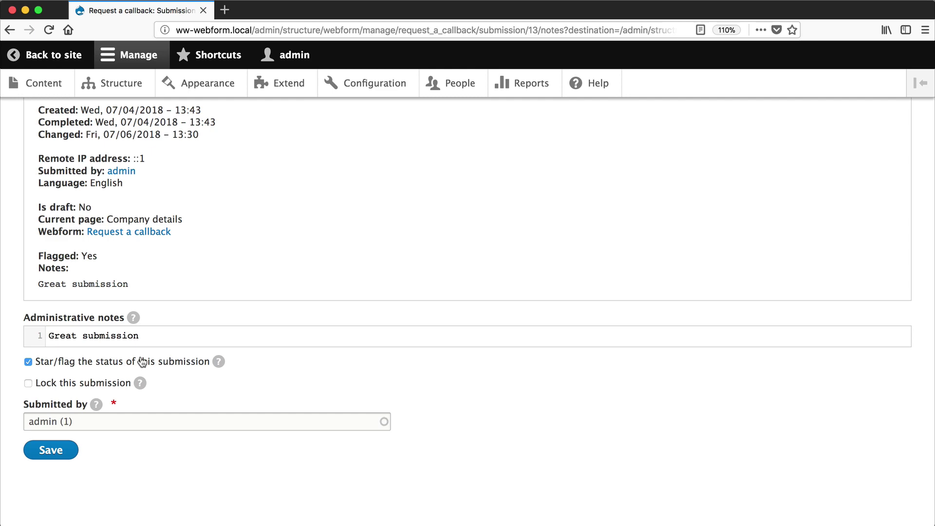
{"action": "key", "text": "Return"}
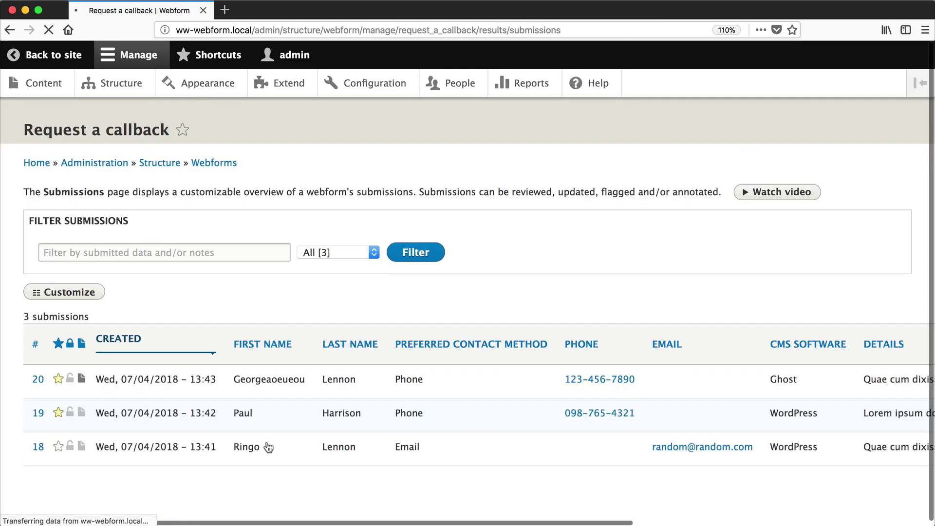
{"action": "scroll", "coordinate": [266, 441], "scroll_direction": "right", "scroll_amount": 5}
{"action": "scroll", "coordinate": [266, 441], "scroll_direction": "down", "scroll_amount": 3}
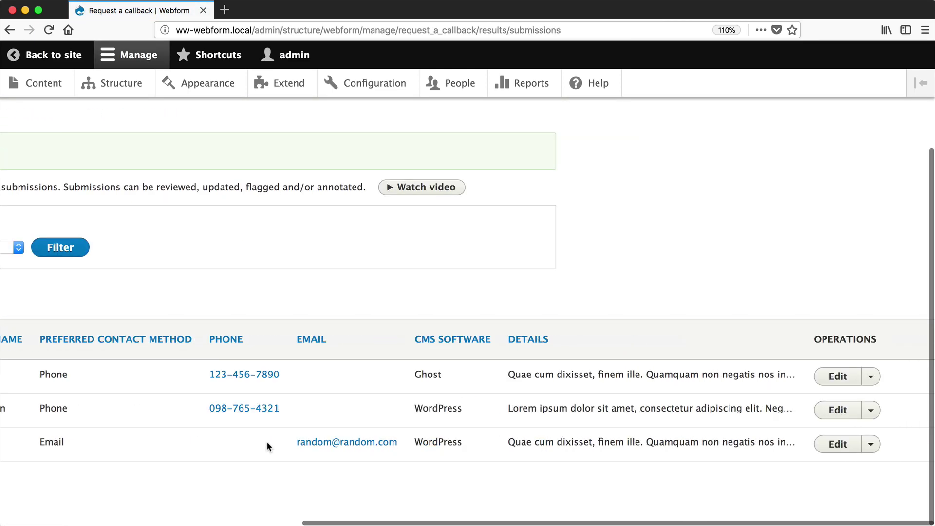
{"action": "left_click", "coordinate": [871, 377]}
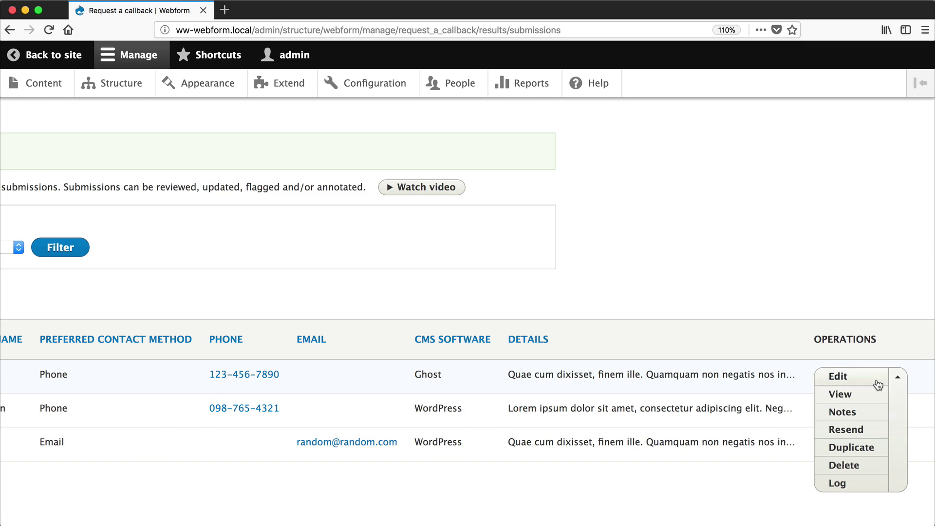
{"action": "left_click", "coordinate": [846, 429]}
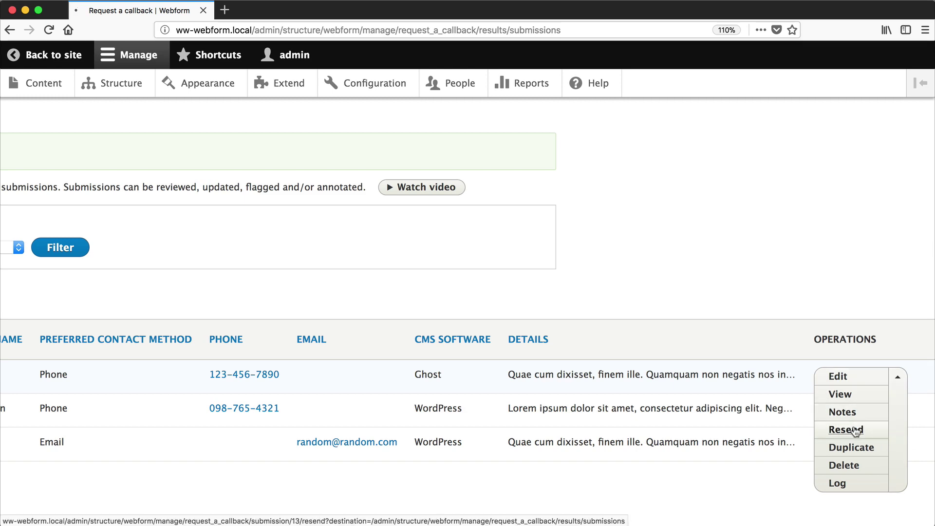
{"action": "scroll", "coordinate": [405, 382], "scroll_direction": "down", "scroll_amount": 3}
{"action": "scroll", "coordinate": [404, 382], "scroll_direction": "down", "scroll_amount": 8}
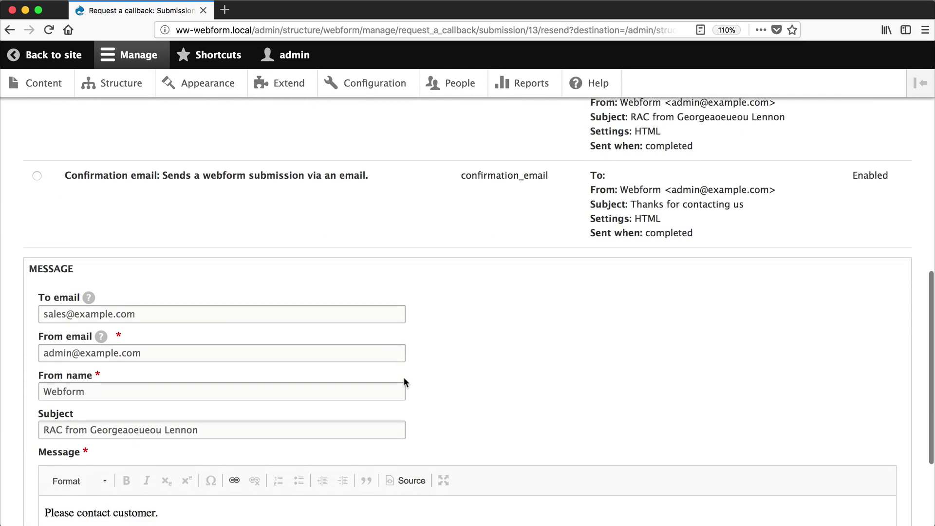
{"action": "scroll", "coordinate": [404, 382], "scroll_direction": "up", "scroll_amount": 3}
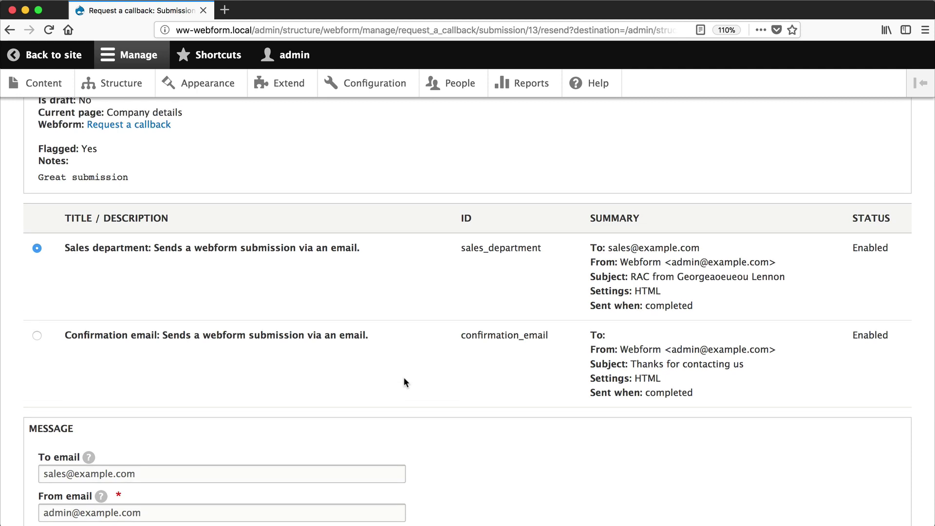
{"action": "scroll", "coordinate": [136, 259], "scroll_direction": "up", "scroll_amount": 1}
{"action": "scroll", "coordinate": [194, 261], "scroll_direction": "down", "scroll_amount": 10}
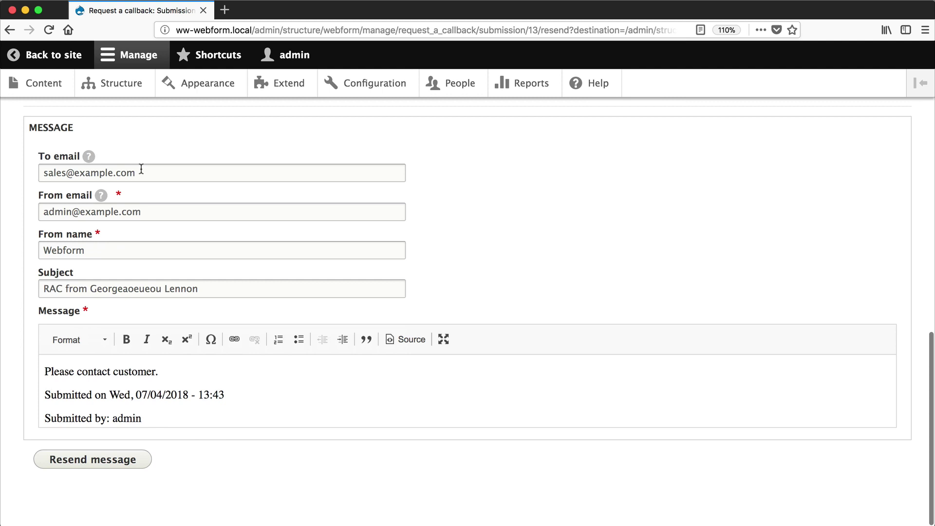
{"action": "scroll", "coordinate": [205, 224], "scroll_direction": "up", "scroll_amount": 6}
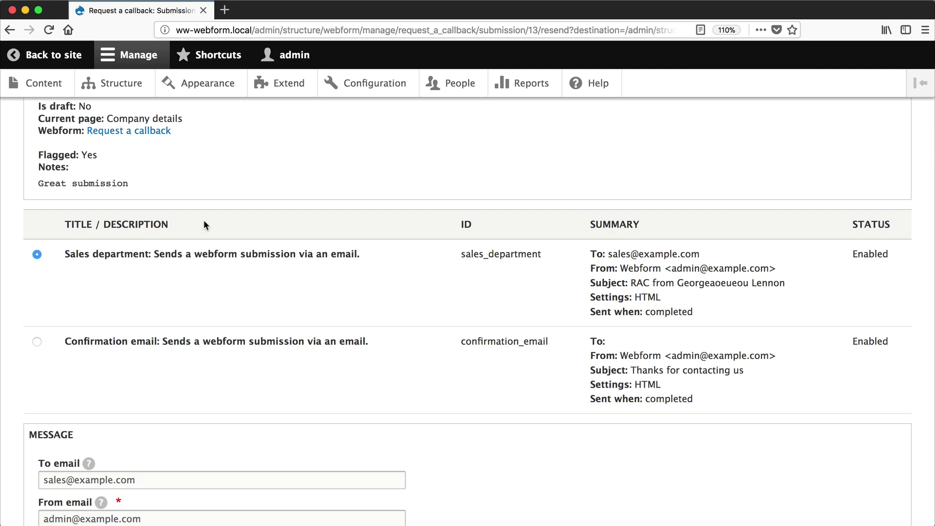
{"action": "key", "text": "super+bracketleft"}
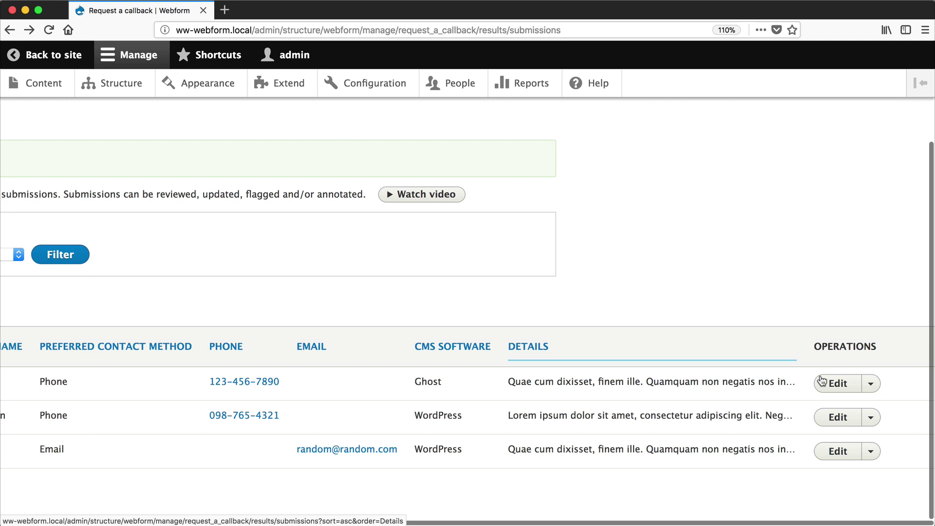
{"action": "left_click", "coordinate": [870, 383]}
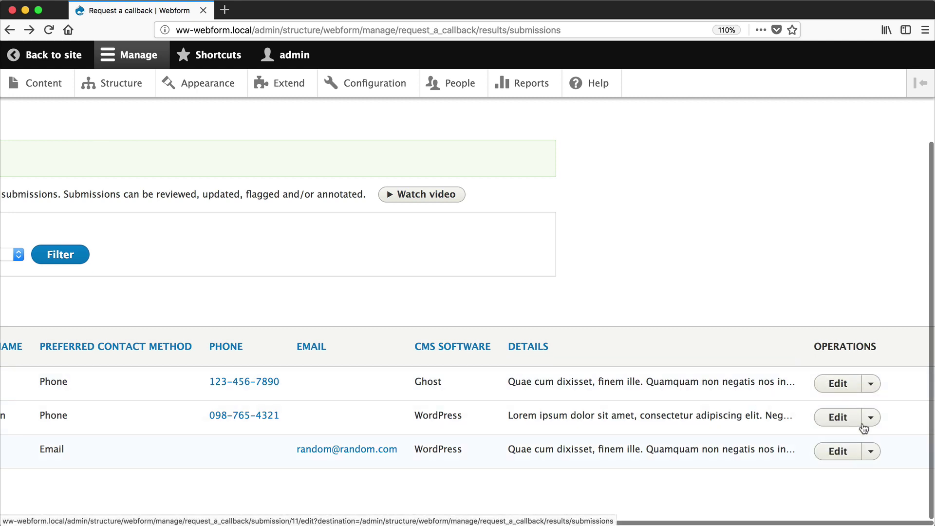
{"action": "left_click", "coordinate": [871, 384]}
{"action": "left_click", "coordinate": [867, 461]}
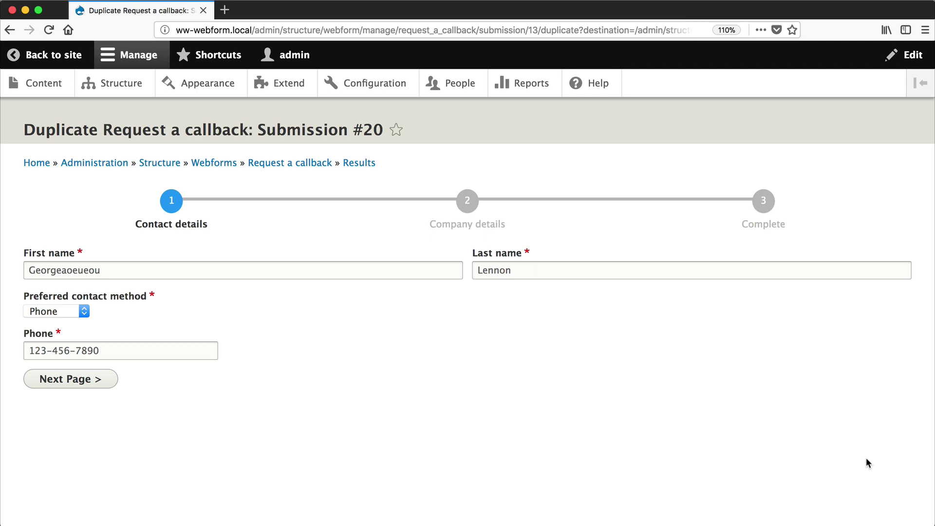
{"action": "key", "text": "super+Left"}
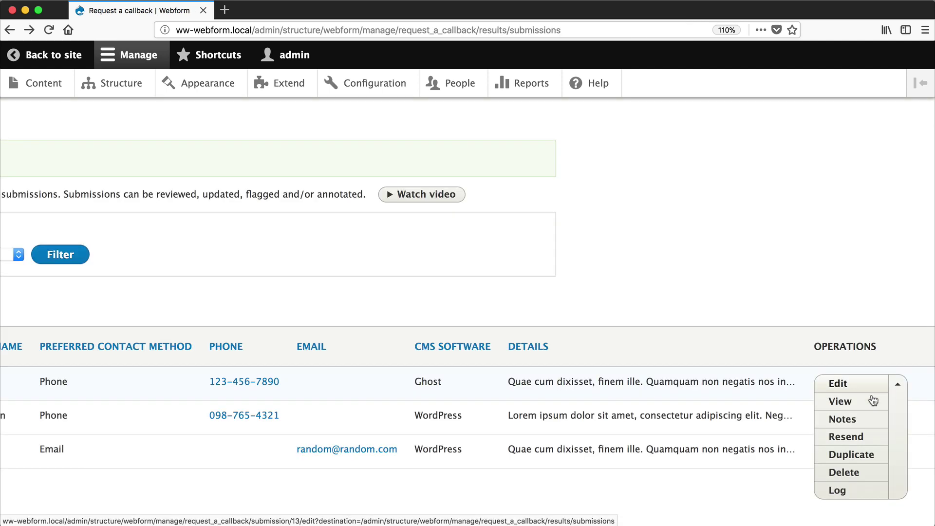
{"action": "left_click", "coordinate": [855, 474]}
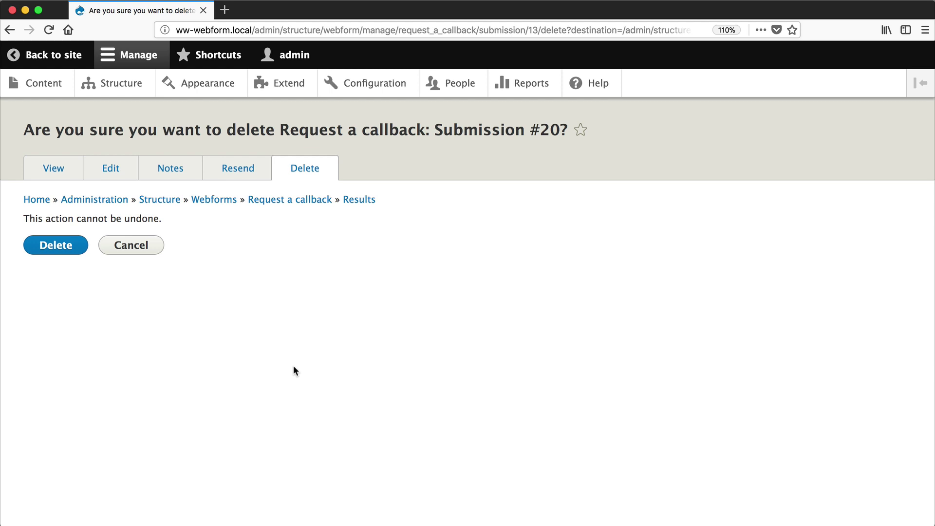
{"action": "key", "text": "super+Left"}
{"action": "left_click", "coordinate": [876, 383]}
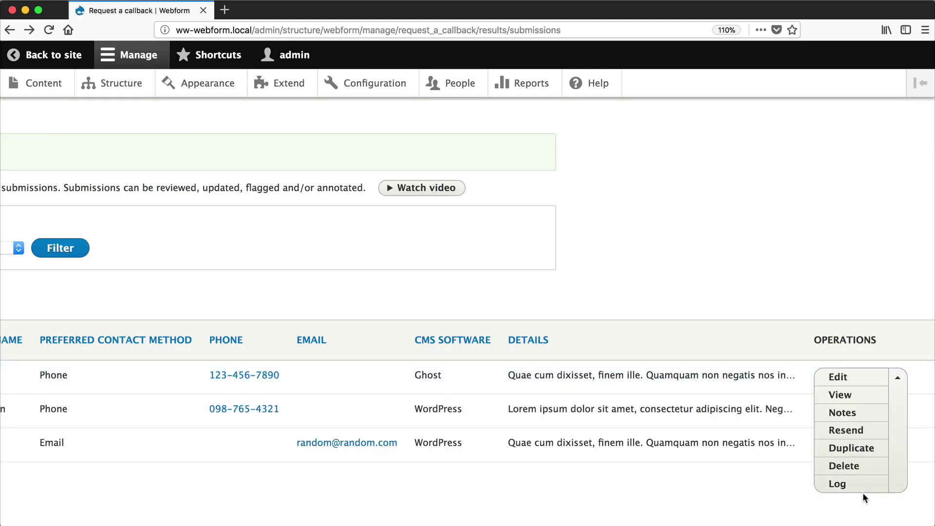
{"action": "left_click", "coordinate": [838, 484]}
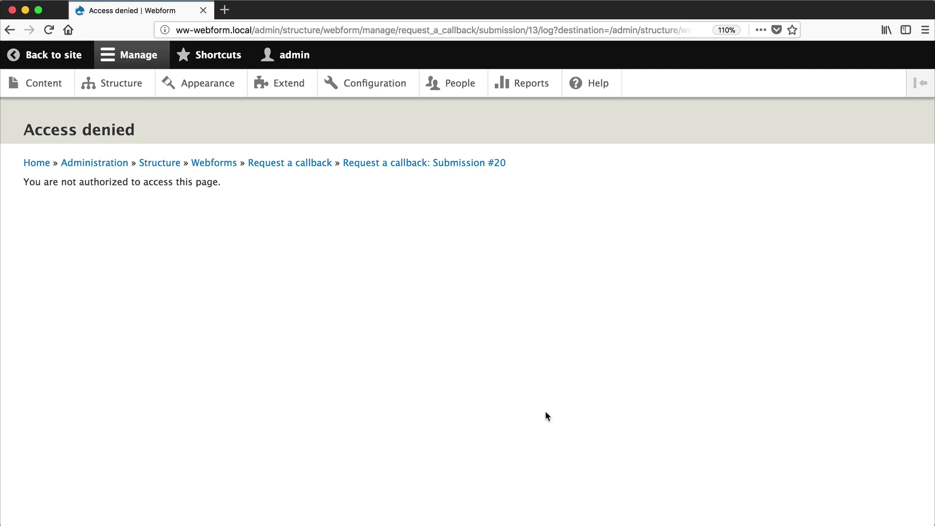
{"action": "scroll", "coordinate": [547, 416], "scroll_direction": "left", "scroll_amount": 5}
{"action": "scroll", "coordinate": [546, 415], "scroll_direction": "left", "scroll_amount": 10}
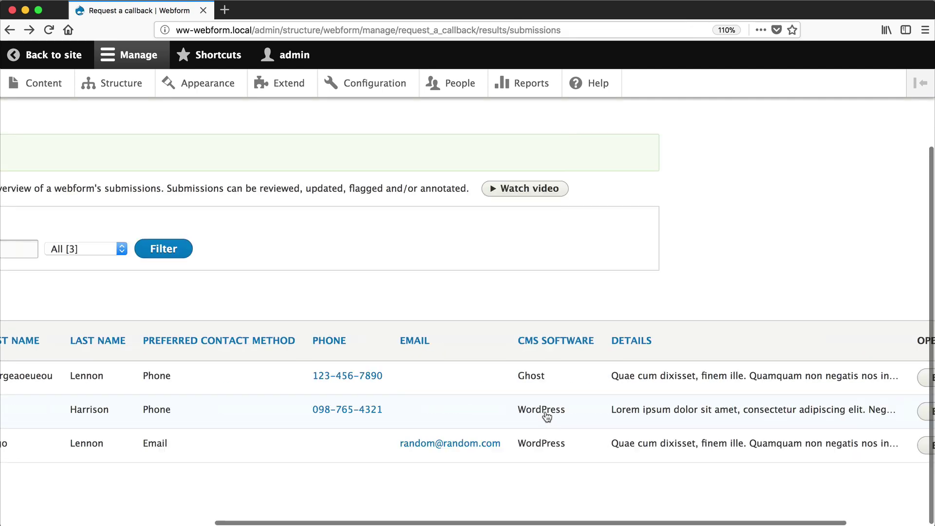
{"action": "scroll", "coordinate": [546, 417], "scroll_direction": "up", "scroll_amount": 3}
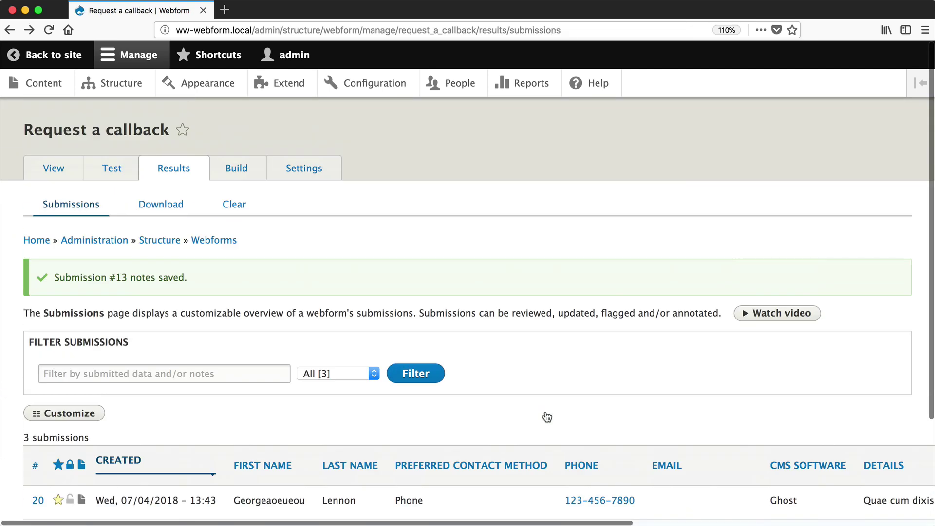
Step: Enable logging of submission events in the webform's submission settings and save
{"action": "left_click", "coordinate": [300, 179]}
{"action": "left_click", "coordinate": [213, 206]}
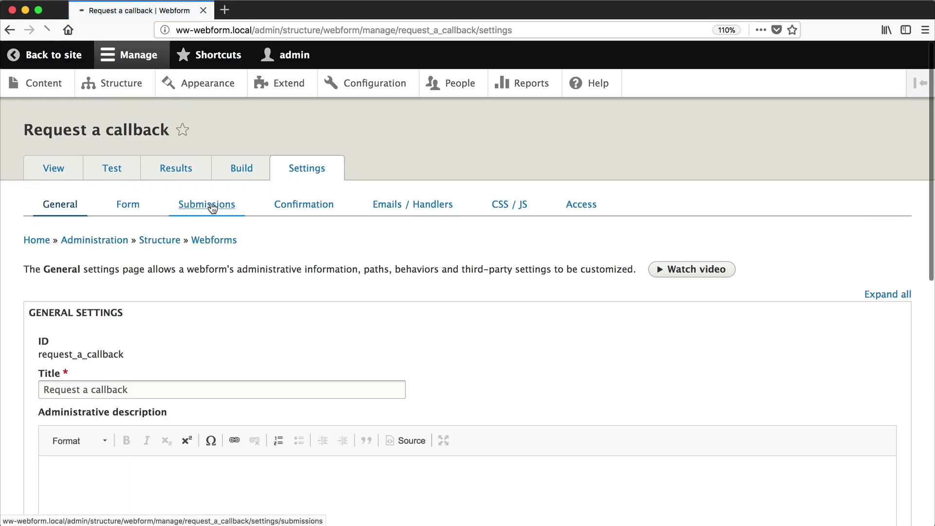
{"action": "scroll", "coordinate": [213, 207], "scroll_direction": "down", "scroll_amount": 15}
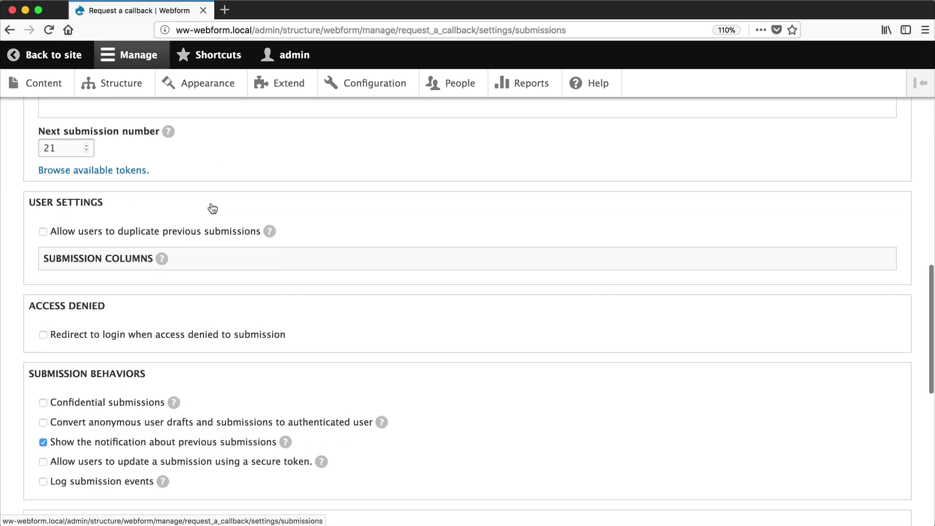
{"action": "scroll", "coordinate": [212, 208], "scroll_direction": "down", "scroll_amount": 4}
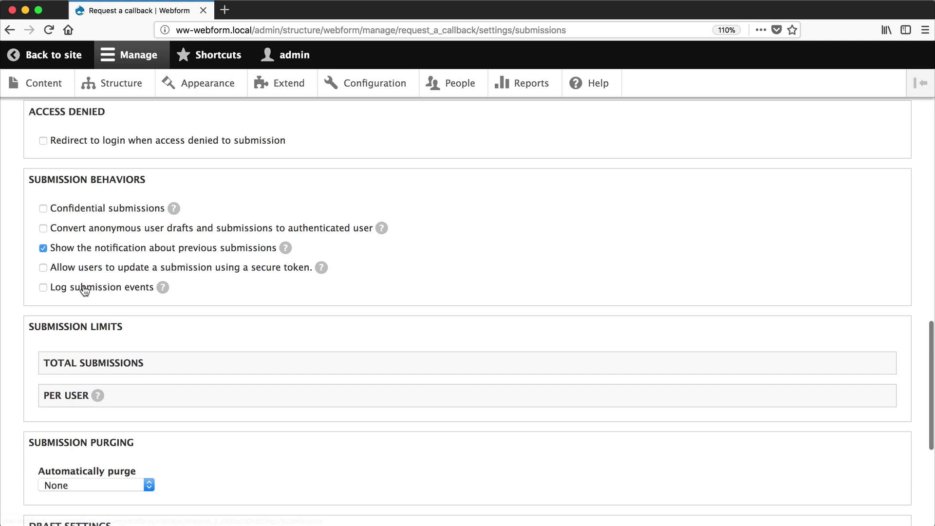
{"action": "left_click", "coordinate": [70, 290]}
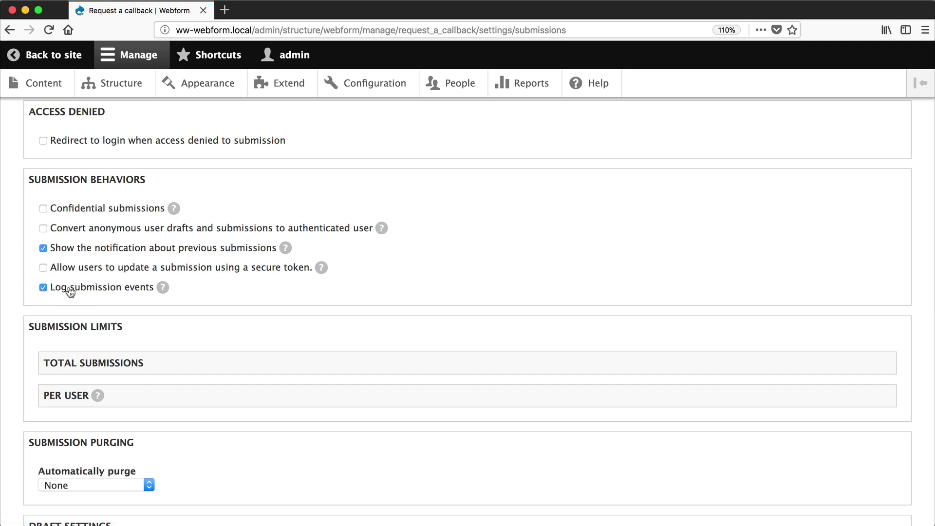
{"action": "scroll", "coordinate": [150, 344], "scroll_direction": "down", "scroll_amount": 10}
{"action": "left_click", "coordinate": [55, 452]}
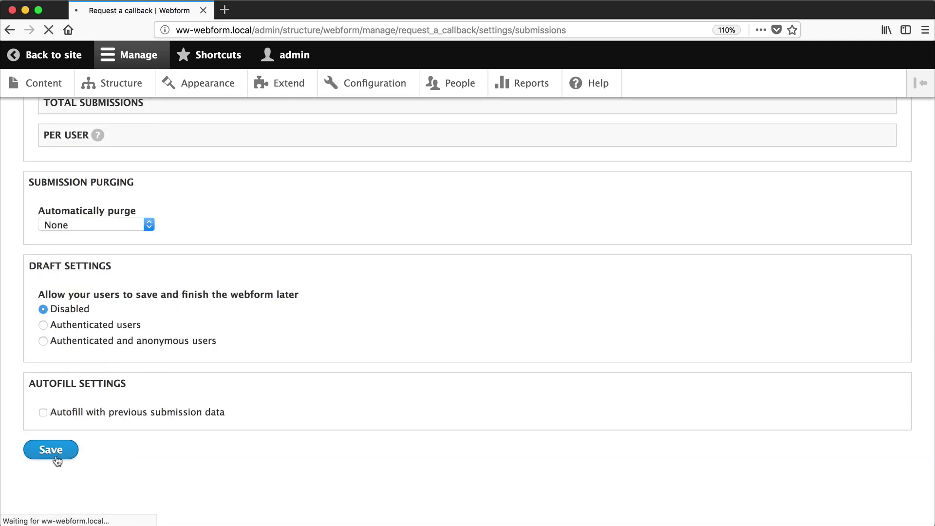
Step: Confirm submission #20's event log is empty, then open the webform's test form
{"action": "left_click", "coordinate": [156, 167]}
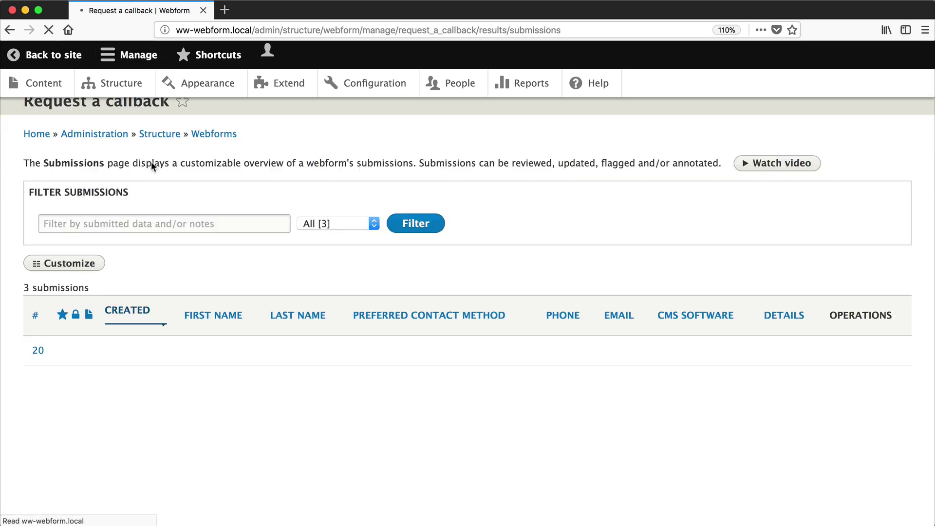
{"action": "scroll", "coordinate": [253, 224], "scroll_direction": "down", "scroll_amount": 2}
{"action": "scroll", "coordinate": [252, 224], "scroll_direction": "right", "scroll_amount": 7}
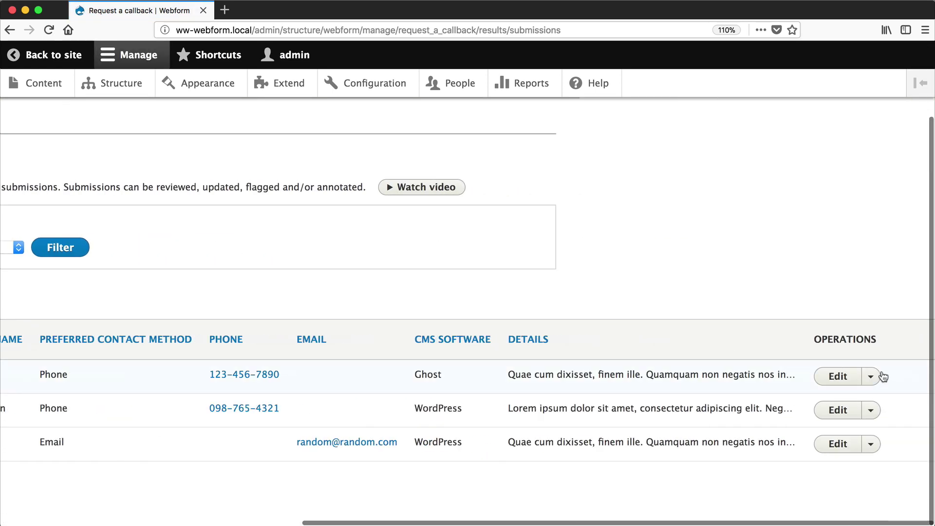
{"action": "left_click", "coordinate": [879, 380]}
{"action": "left_click", "coordinate": [848, 485]}
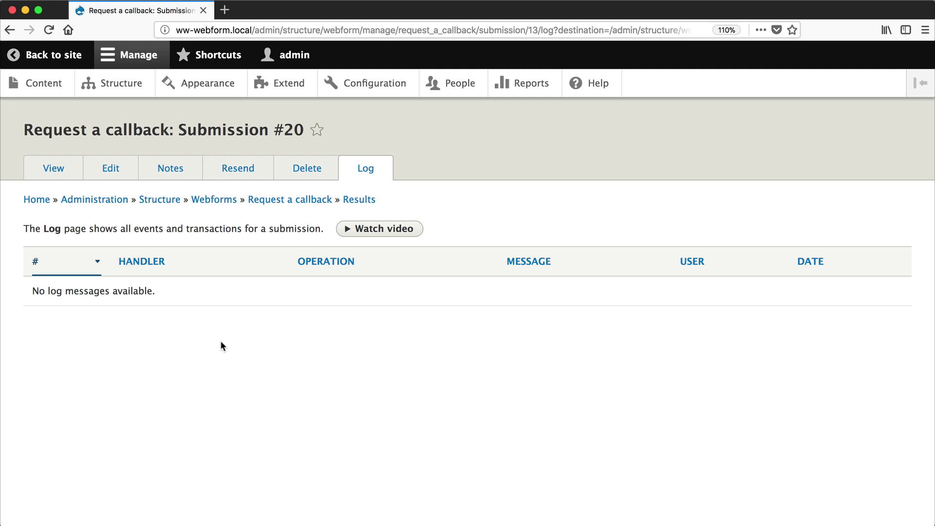
{"action": "key", "text": "super+Left"}
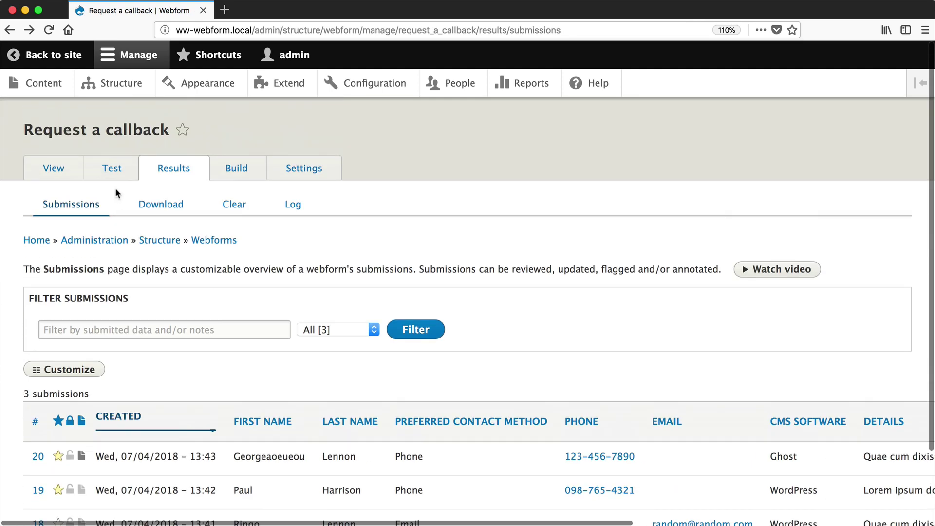
{"action": "left_click", "coordinate": [115, 168]}
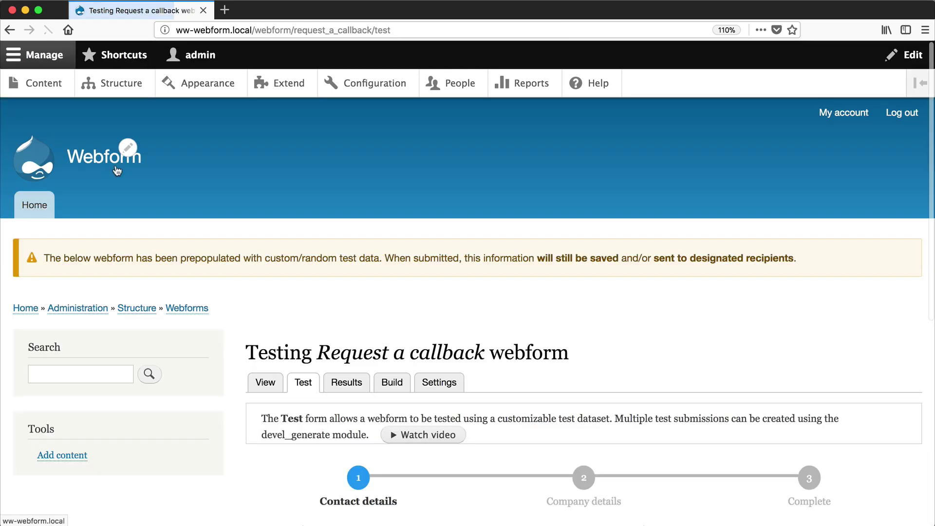
Step: Submit a test callback request, creating submission #21
{"action": "scroll", "coordinate": [237, 270], "scroll_direction": "down", "scroll_amount": 5}
{"action": "left_click", "coordinate": [305, 338]}
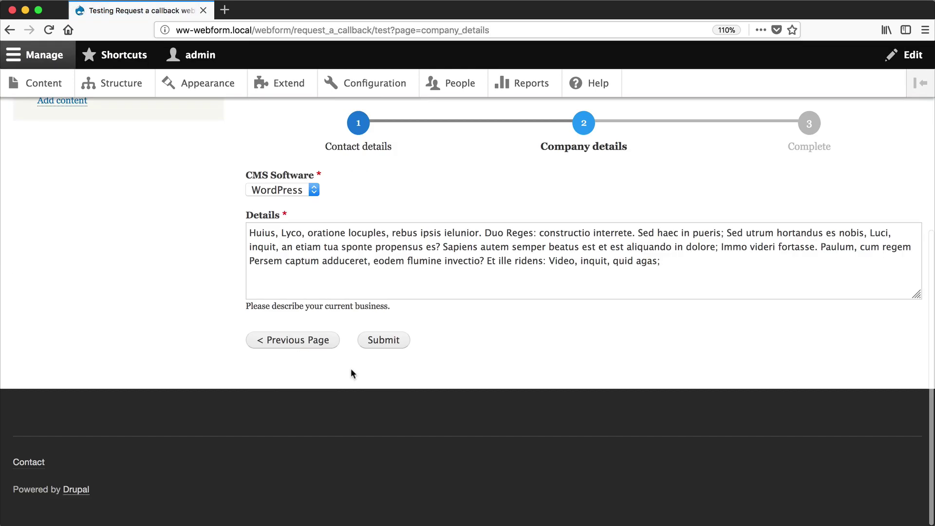
{"action": "left_click", "coordinate": [383, 340]}
{"action": "left_click", "coordinate": [334, 444]}
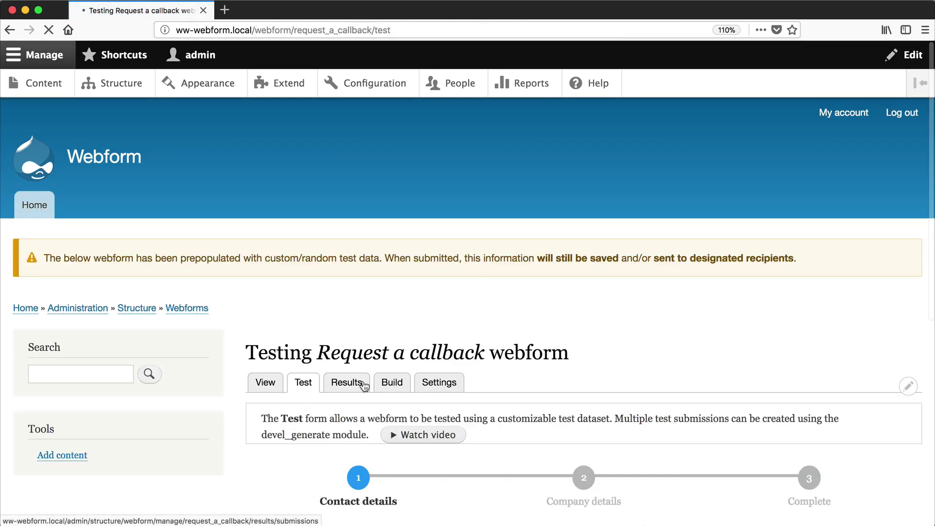
Step: Check submission #21's log records its creation and two sent emails
{"action": "left_click", "coordinate": [346, 382]}
{"action": "scroll", "coordinate": [363, 385], "scroll_direction": "right", "scroll_amount": 10}
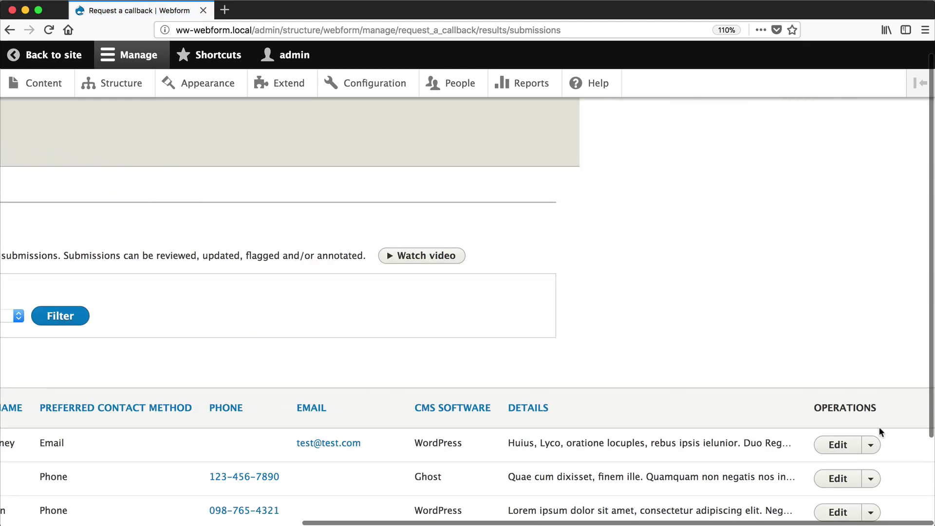
{"action": "left_click", "coordinate": [870, 445]}
{"action": "scroll", "coordinate": [860, 407], "scroll_direction": "down", "scroll_amount": 3}
{"action": "left_click", "coordinate": [860, 452]}
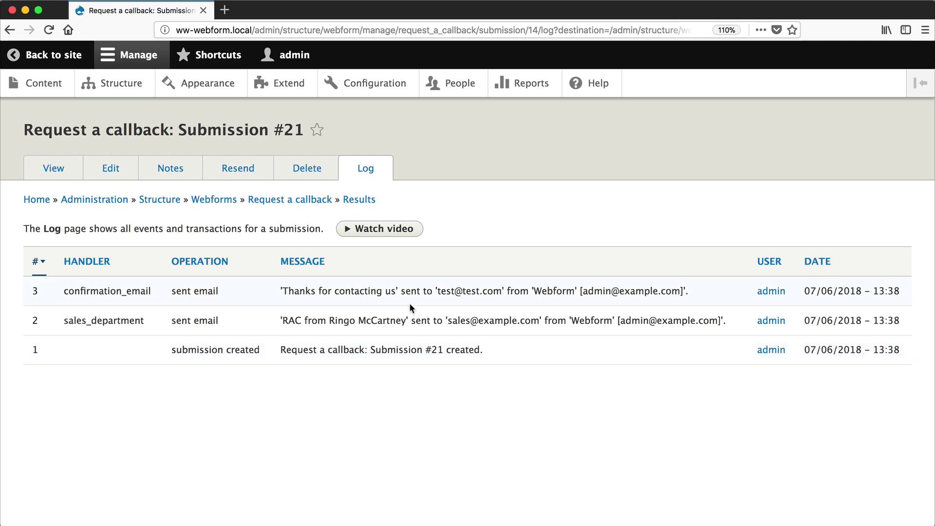
{"action": "key", "text": "super+Left"}
{"action": "scroll", "coordinate": [409, 303], "scroll_direction": "up", "scroll_amount": 5}
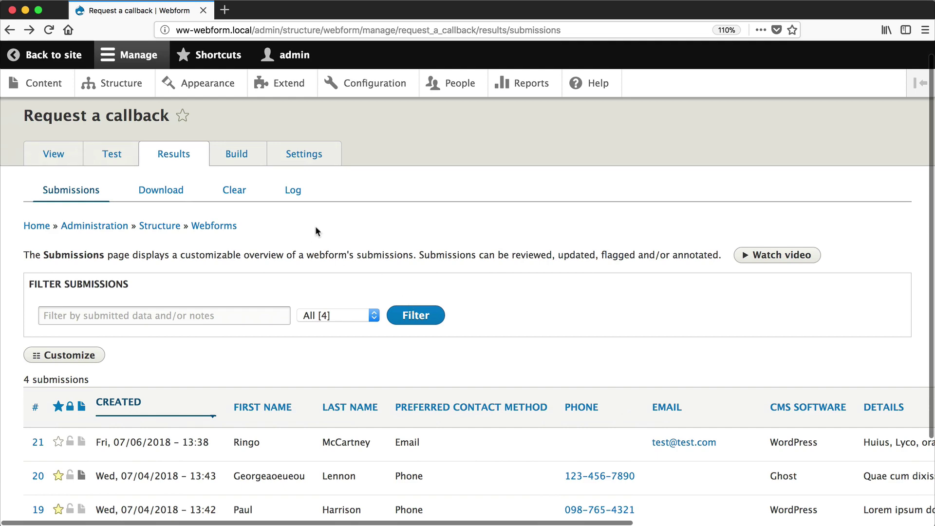
{"action": "left_click", "coordinate": [287, 190]}
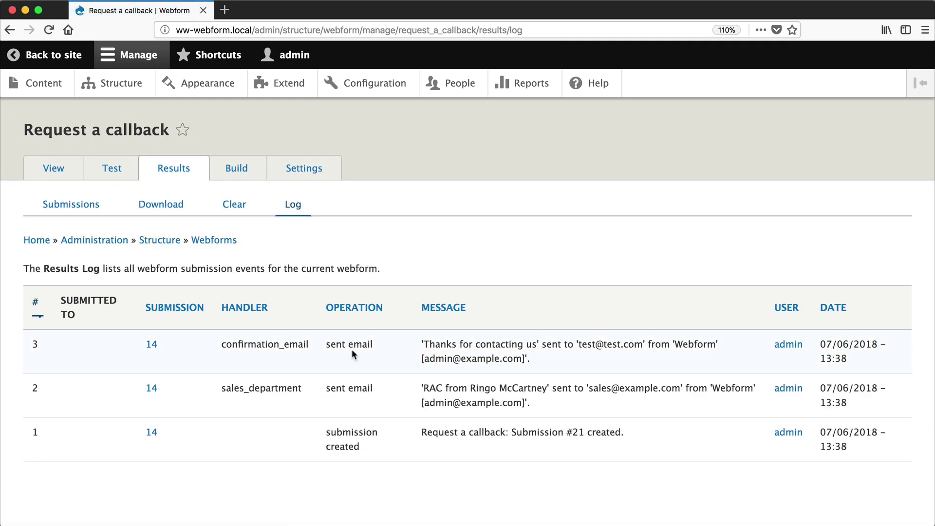
{"action": "key", "text": "super+Left"}
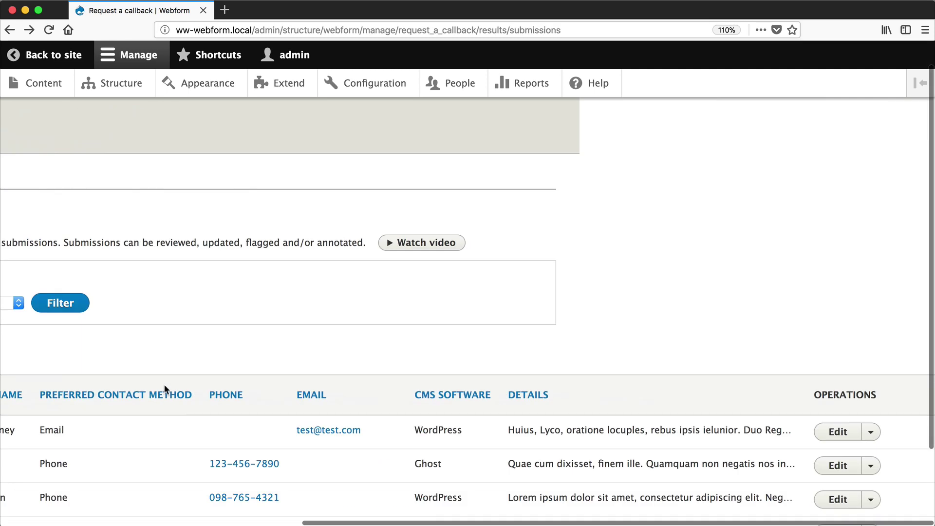
{"action": "left_click", "coordinate": [871, 432]}
{"action": "scroll", "coordinate": [872, 433], "scroll_direction": "down", "scroll_amount": 2}
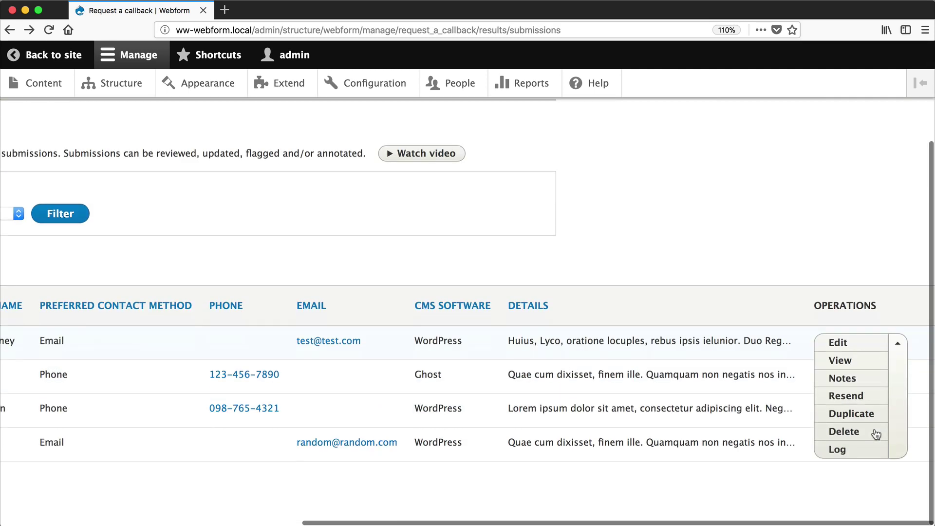
{"action": "left_click", "coordinate": [846, 450]}
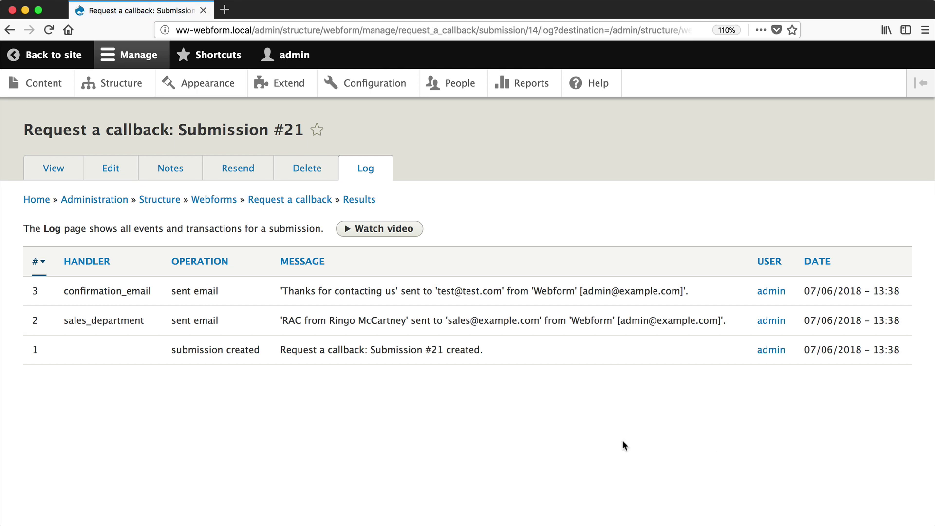
{"action": "key", "text": "super+Left"}
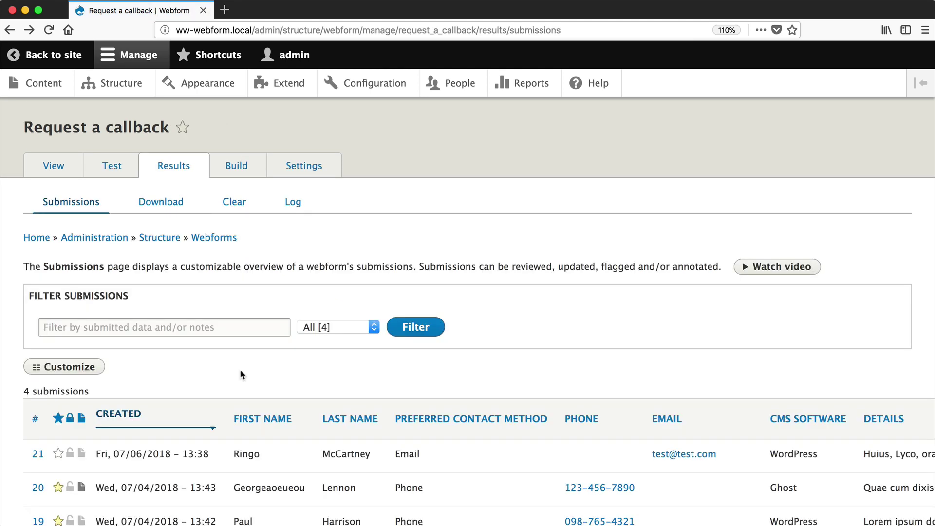
{"action": "left_click", "coordinate": [161, 213]}
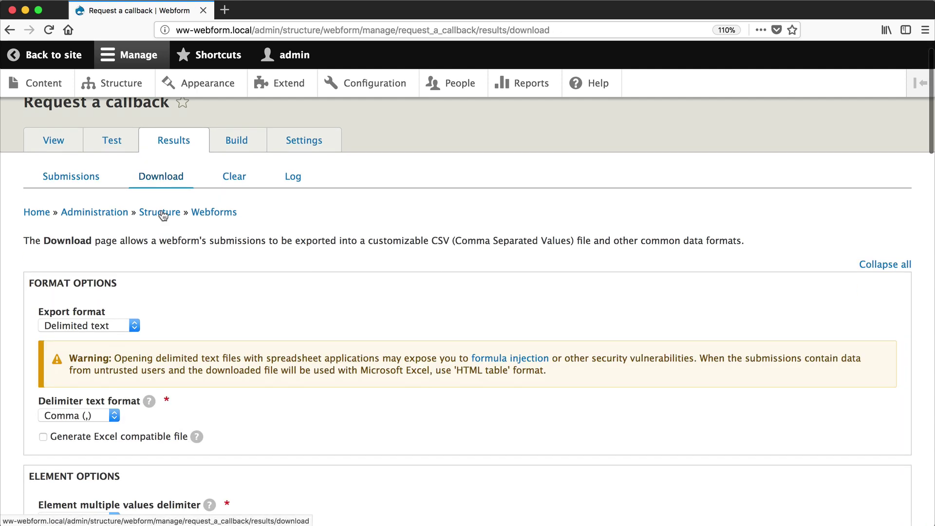
{"action": "scroll", "coordinate": [163, 215], "scroll_direction": "down", "scroll_amount": 1}
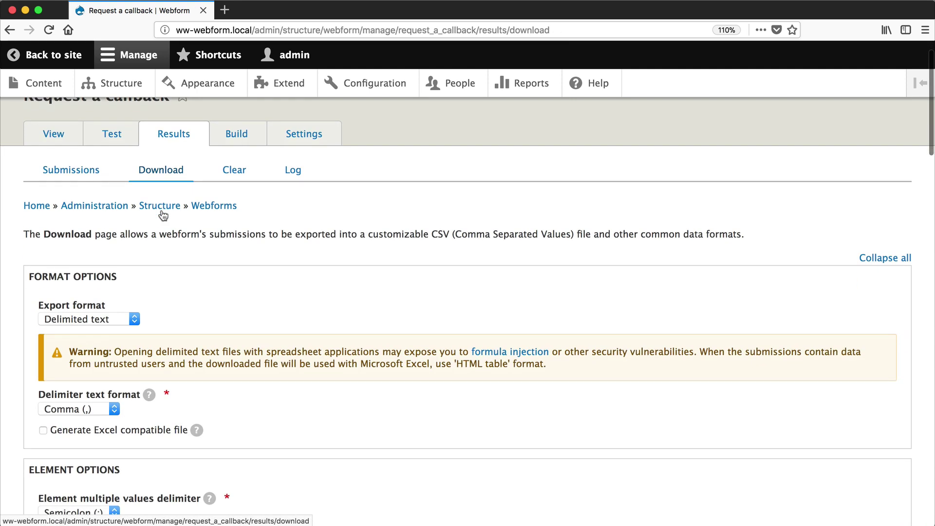
{"action": "scroll", "coordinate": [163, 215], "scroll_direction": "down", "scroll_amount": 5}
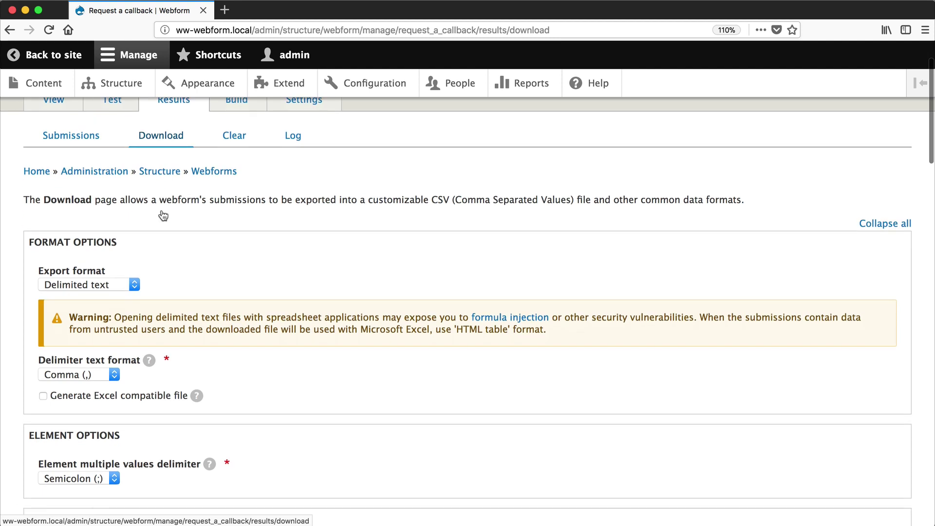
{"action": "scroll", "coordinate": [163, 214], "scroll_direction": "down", "scroll_amount": 1}
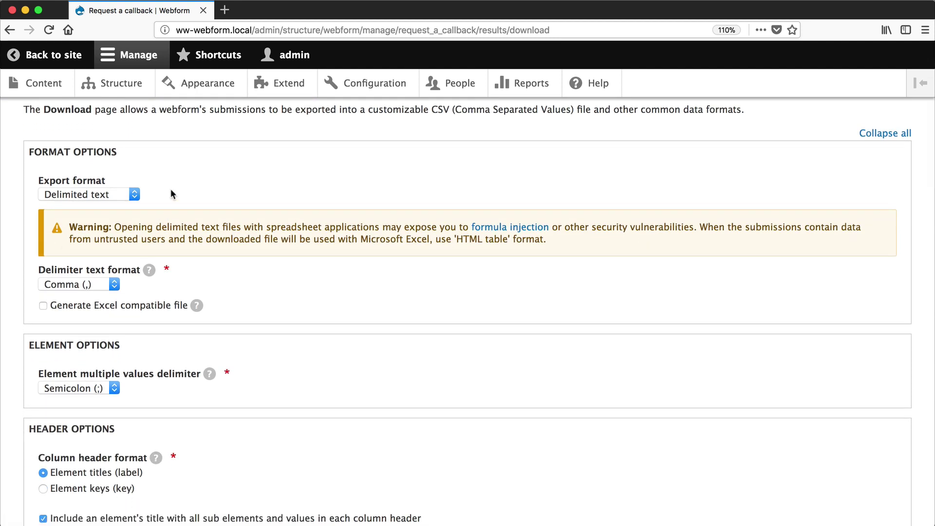
{"action": "scroll", "coordinate": [171, 190], "scroll_direction": "down", "scroll_amount": 20}
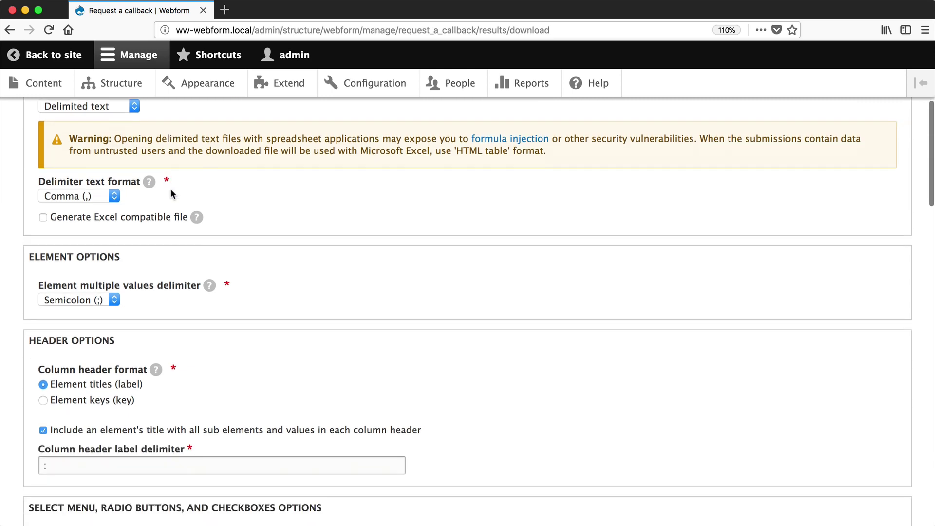
{"action": "scroll", "coordinate": [170, 188], "scroll_direction": "down", "scroll_amount": 7}
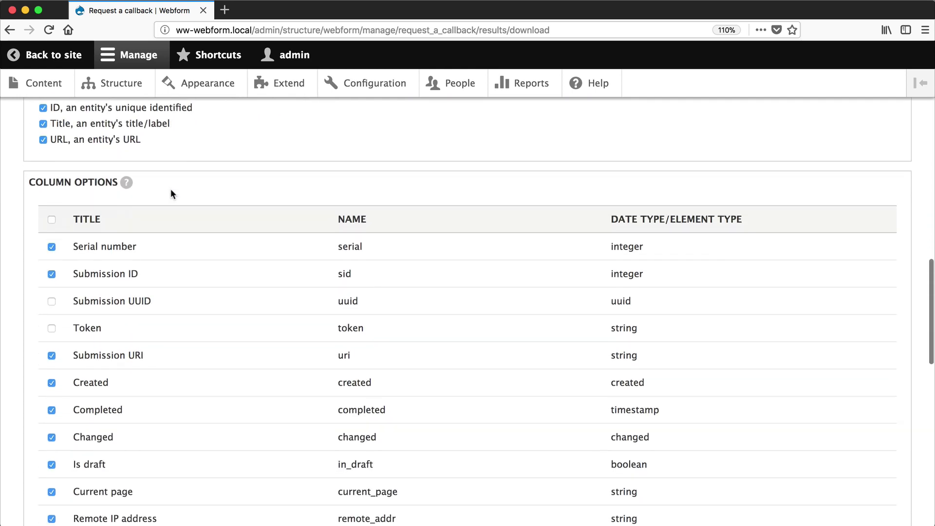
{"action": "scroll", "coordinate": [145, 225], "scroll_direction": "down", "scroll_amount": 4}
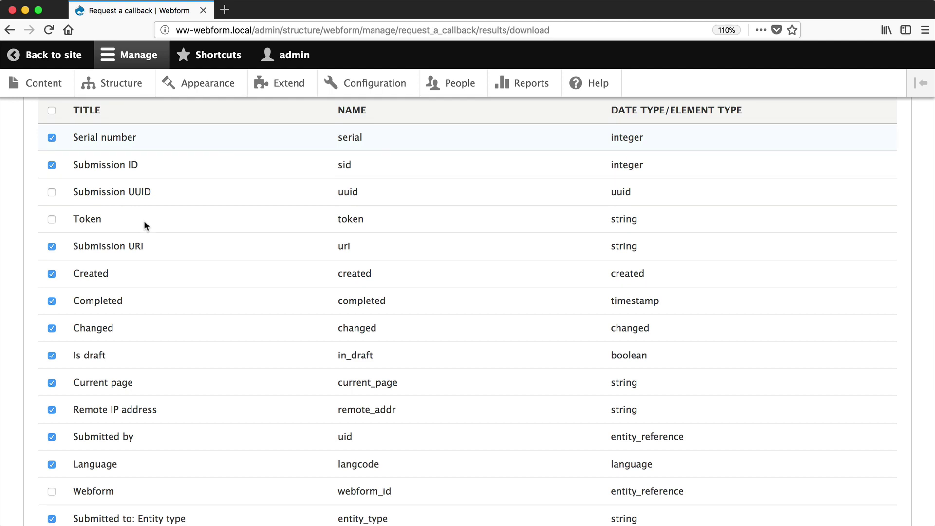
{"action": "scroll", "coordinate": [144, 222], "scroll_direction": "down", "scroll_amount": 1}
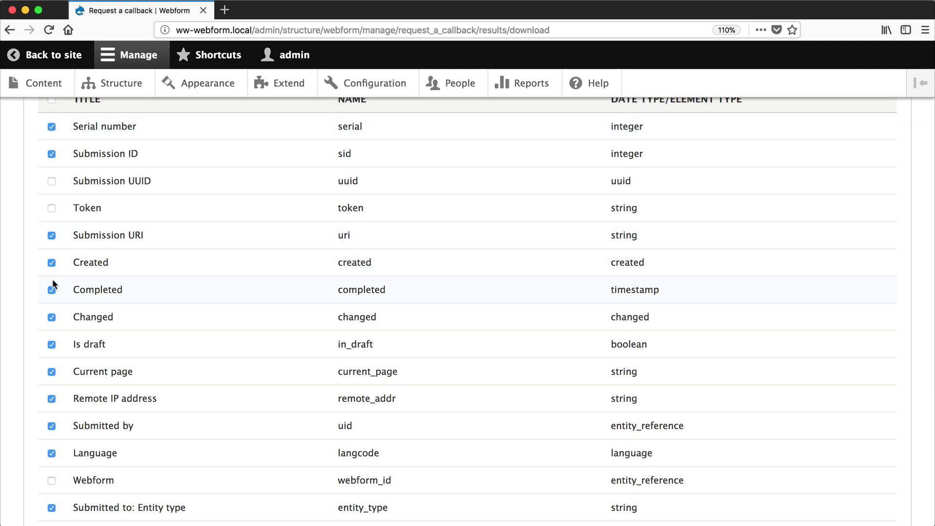
{"action": "scroll", "coordinate": [80, 317], "scroll_direction": "down", "scroll_amount": 15}
{"action": "scroll", "coordinate": [93, 317], "scroll_direction": "down", "scroll_amount": 3}
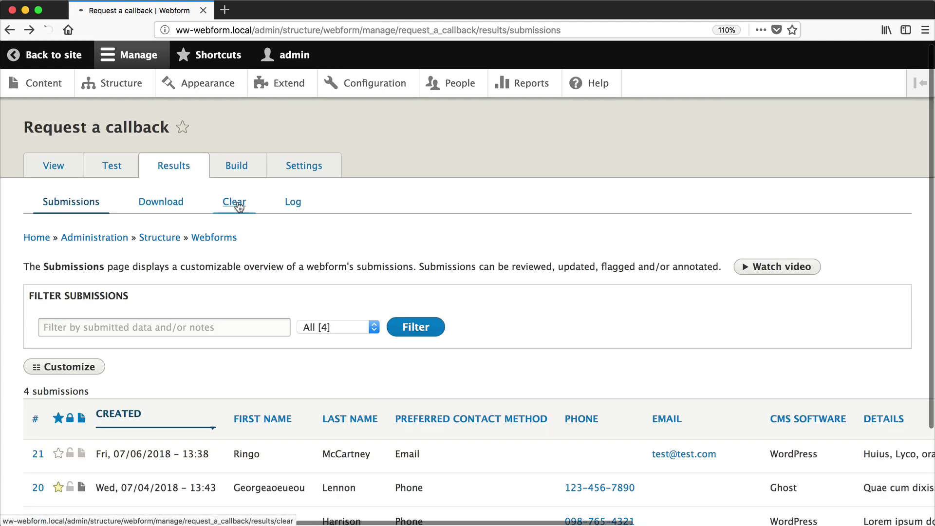
Step: View the Clear and Download result pages without clearing, then open the results Log for submission #21
{"action": "left_click", "coordinate": [234, 203]}
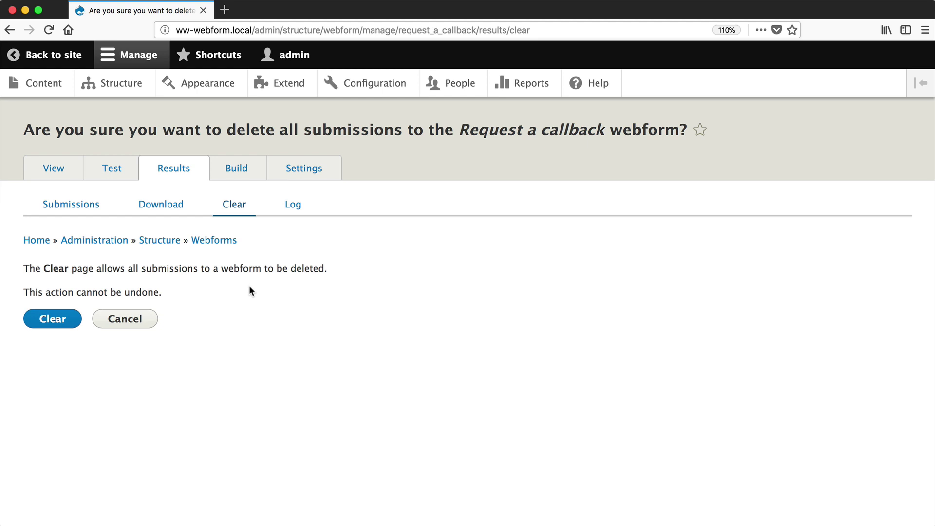
{"action": "key", "text": "super+Left"}
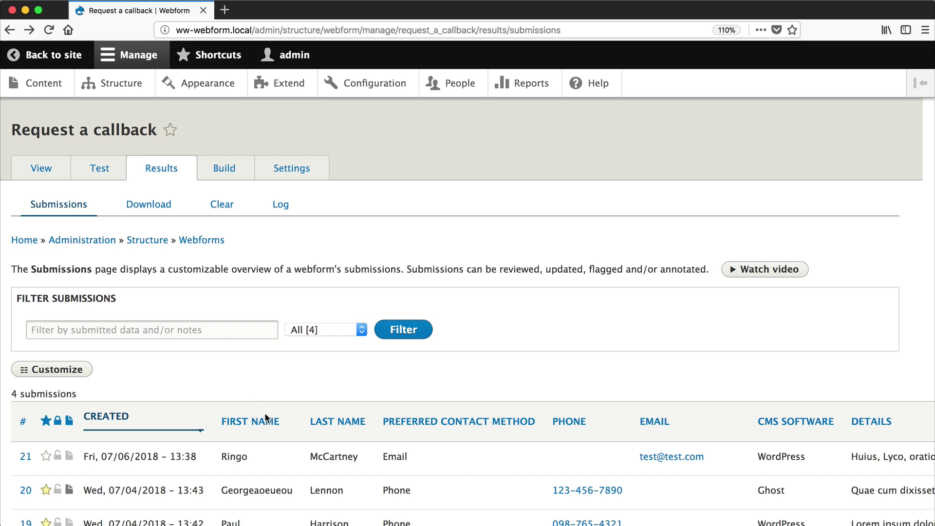
{"action": "left_click", "coordinate": [150, 205]}
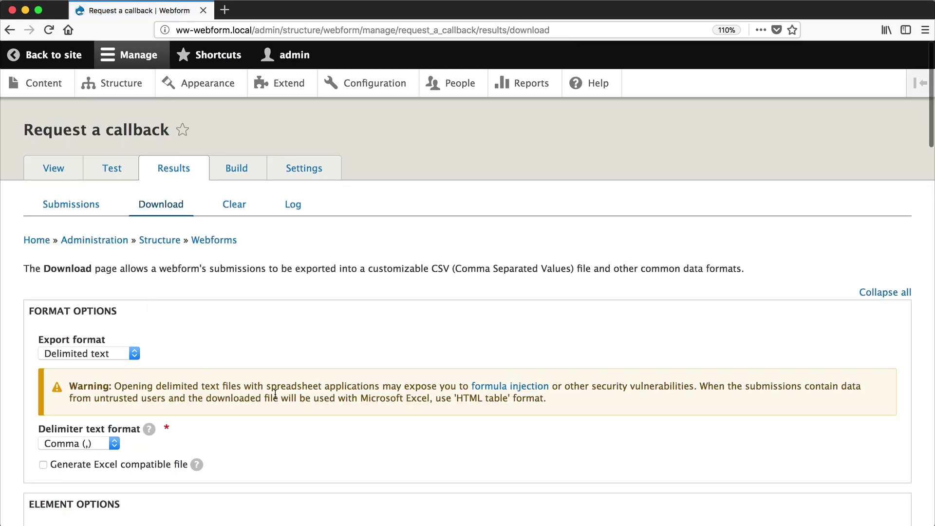
{"action": "left_click", "coordinate": [234, 206]}
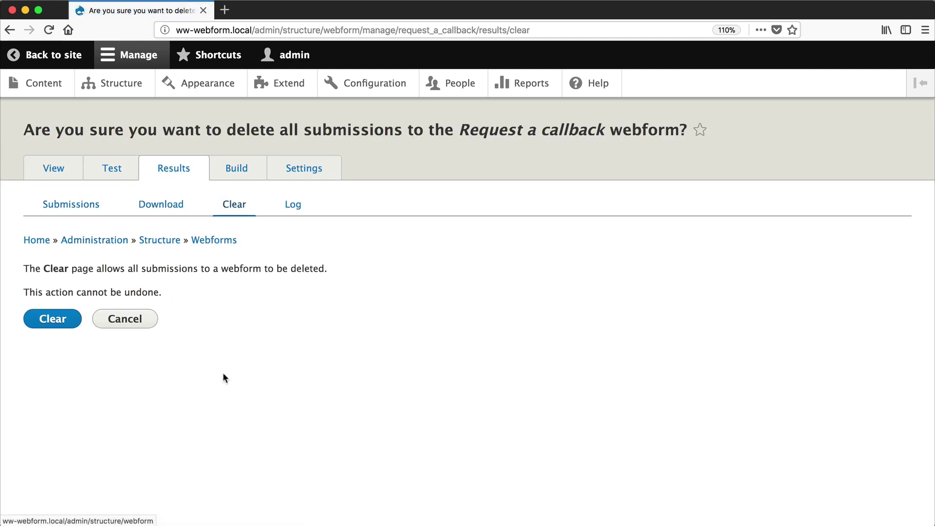
{"action": "left_click", "coordinate": [293, 208]}
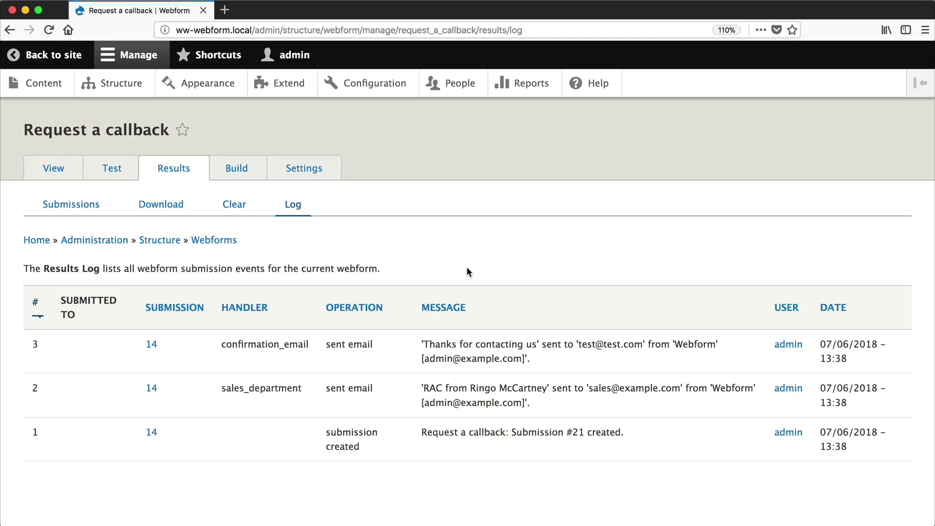